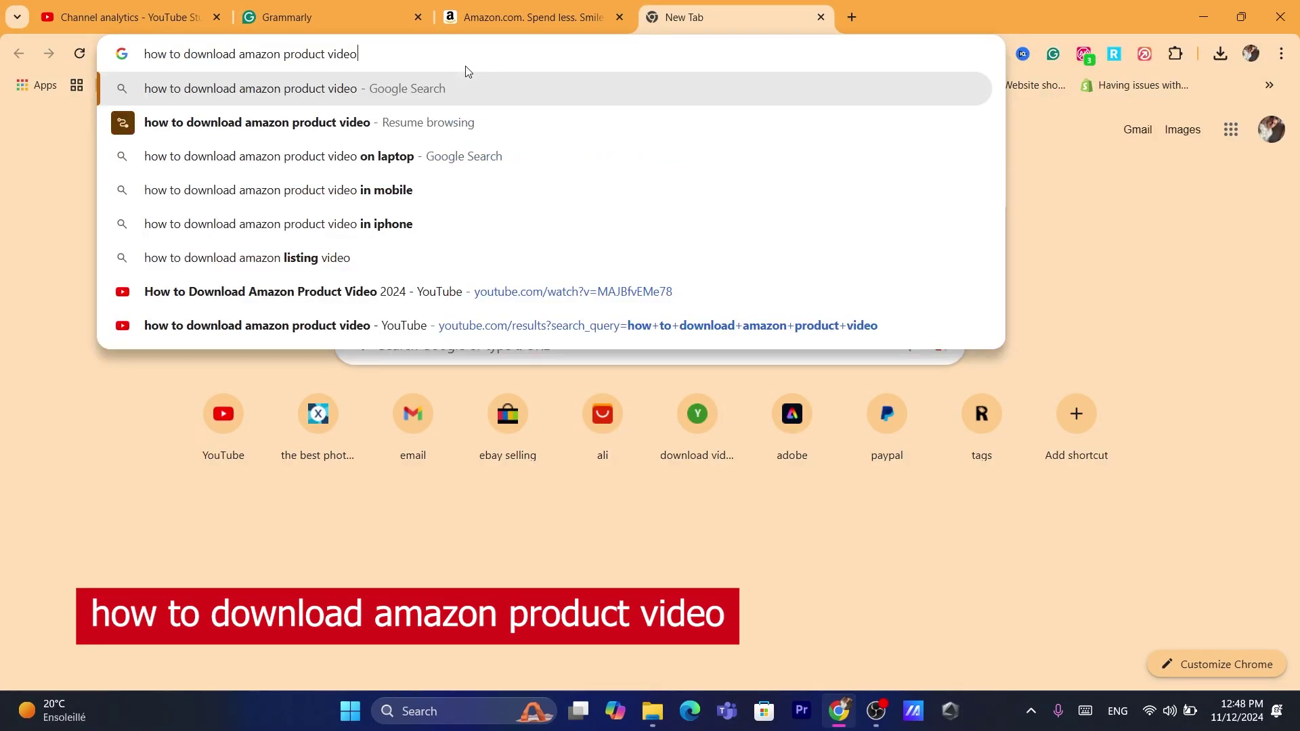
Search Google for downloading Amazon product videos, then search for 'chrome web store'.
key("Return")
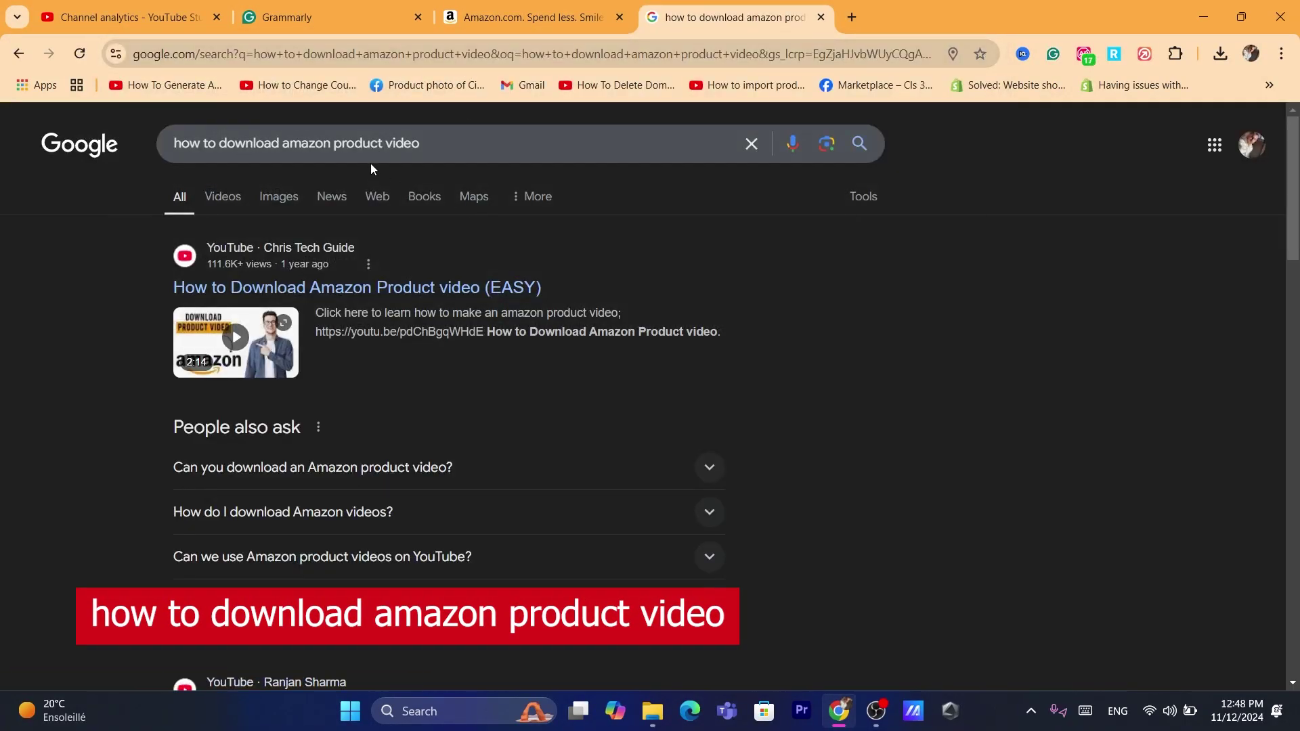
left_click(638, 56)
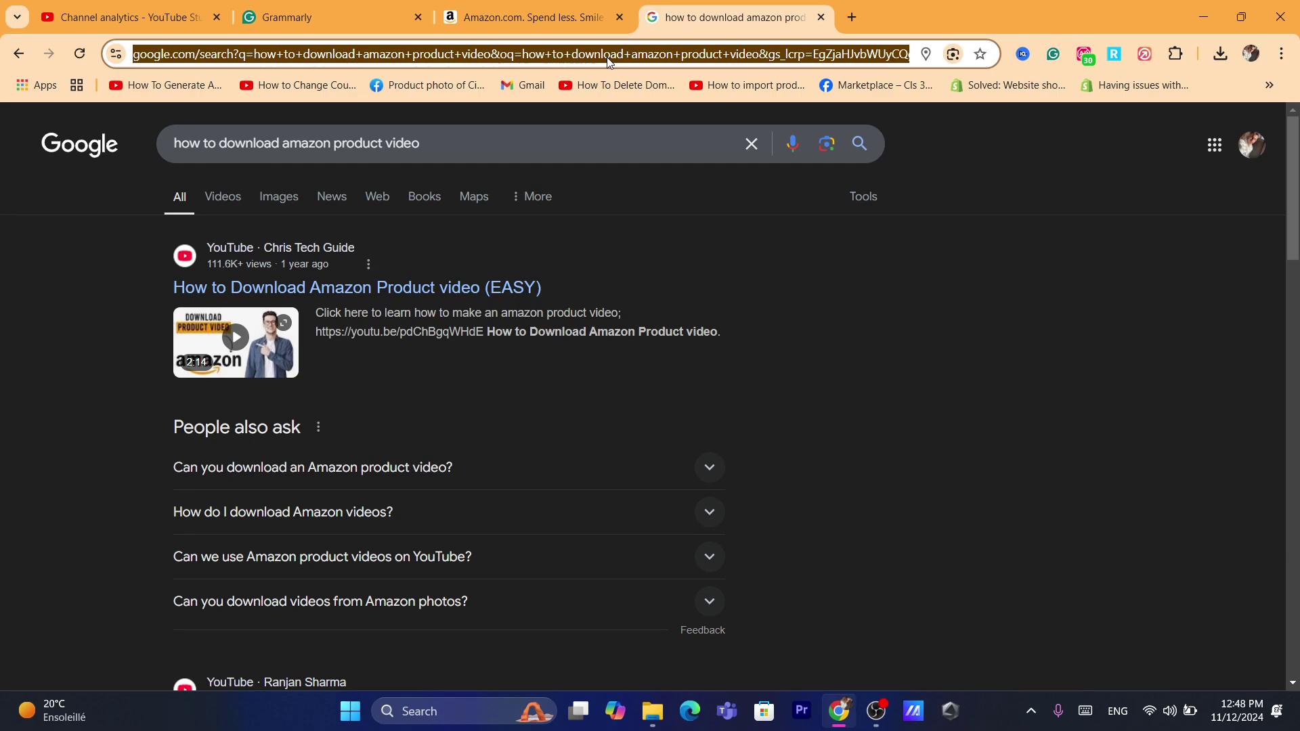
type("w")
key("BackSpace")
key("BackSpace")
type("ch")
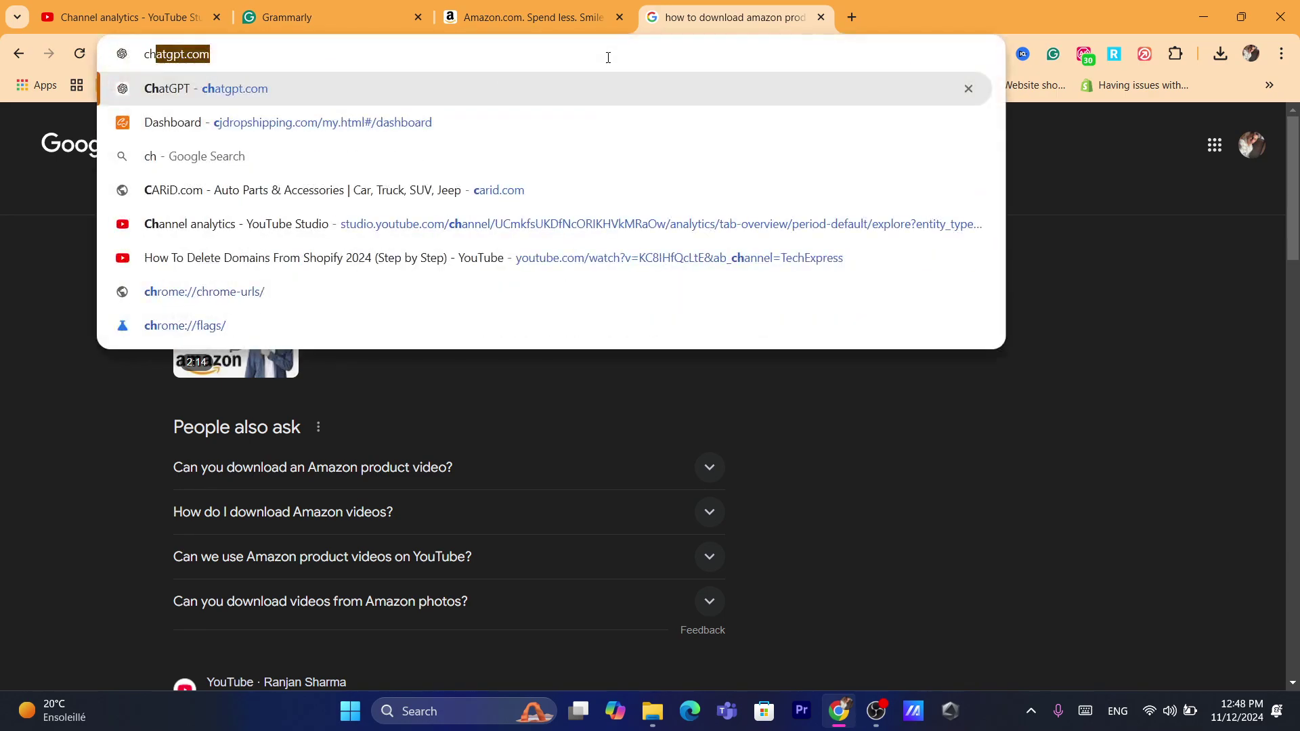
type("rome web")
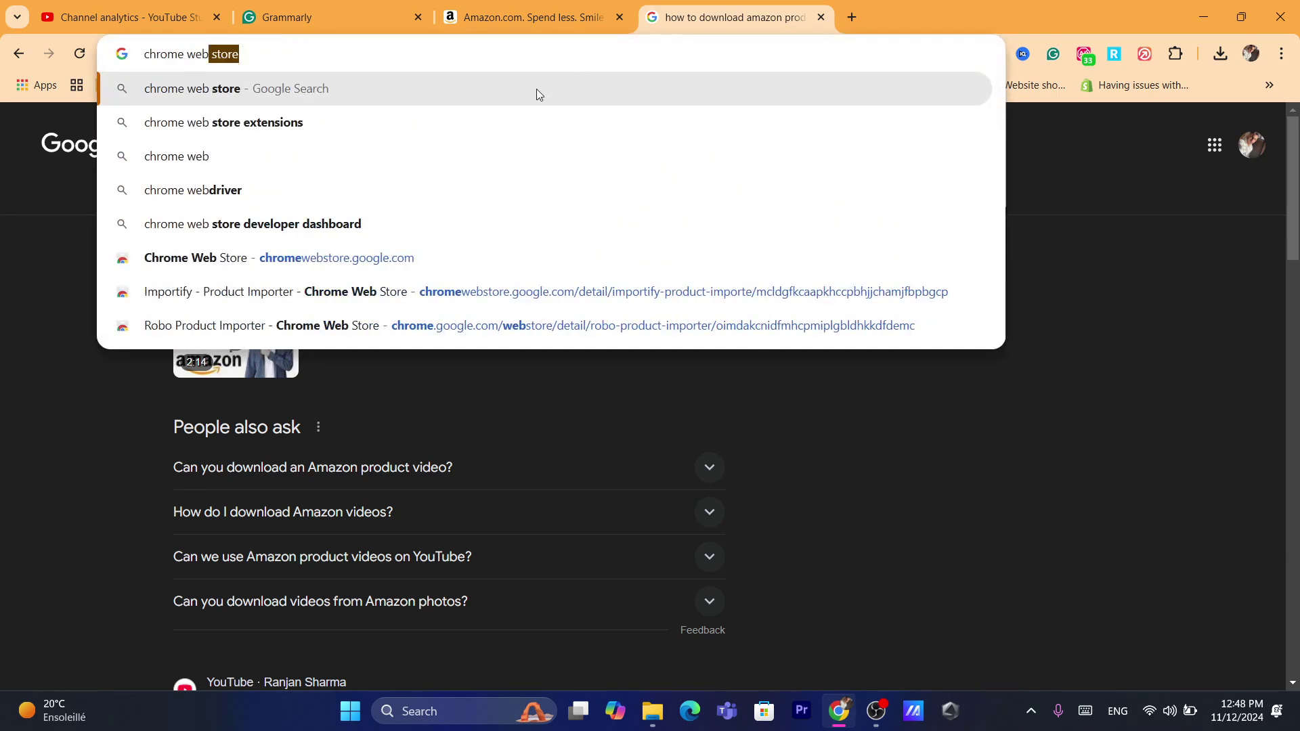
left_click(537, 94)
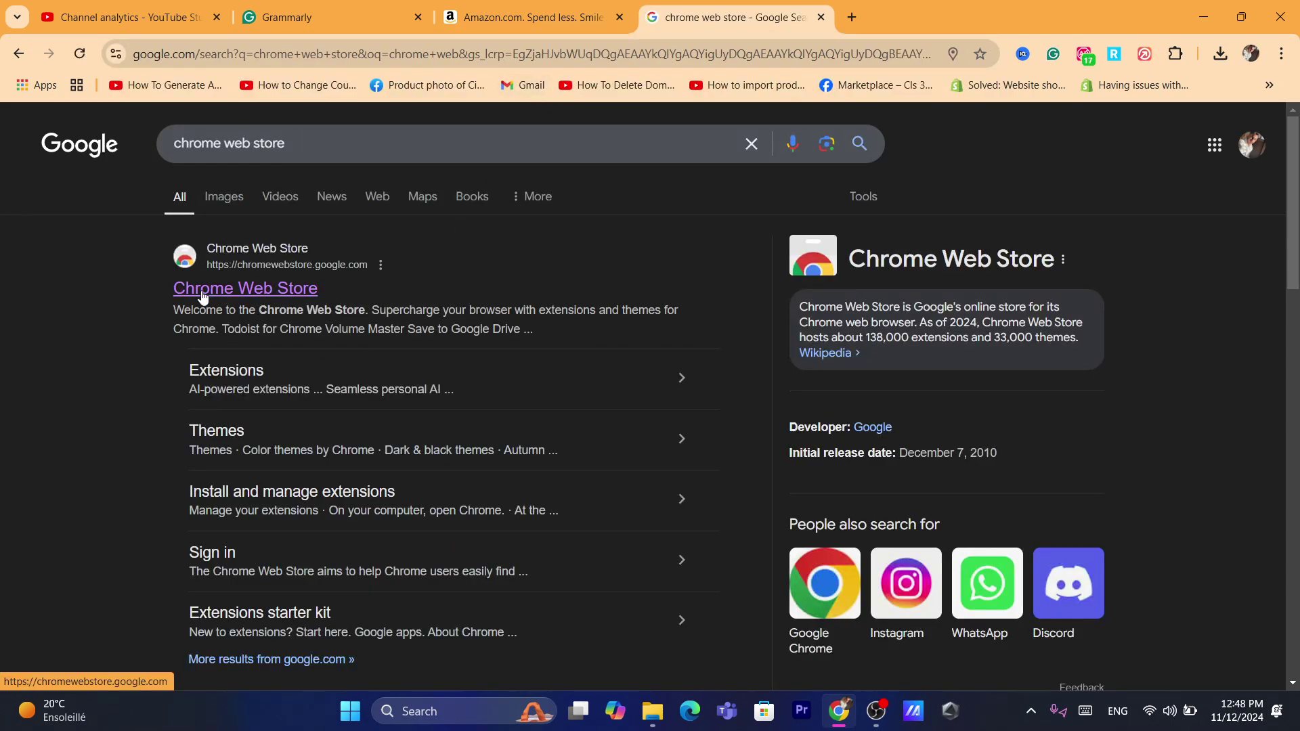
Open the Chrome Web Store, search 'download amazon video' and scroll through the results.
left_click(257, 290)
left_click(617, 133)
type("download")
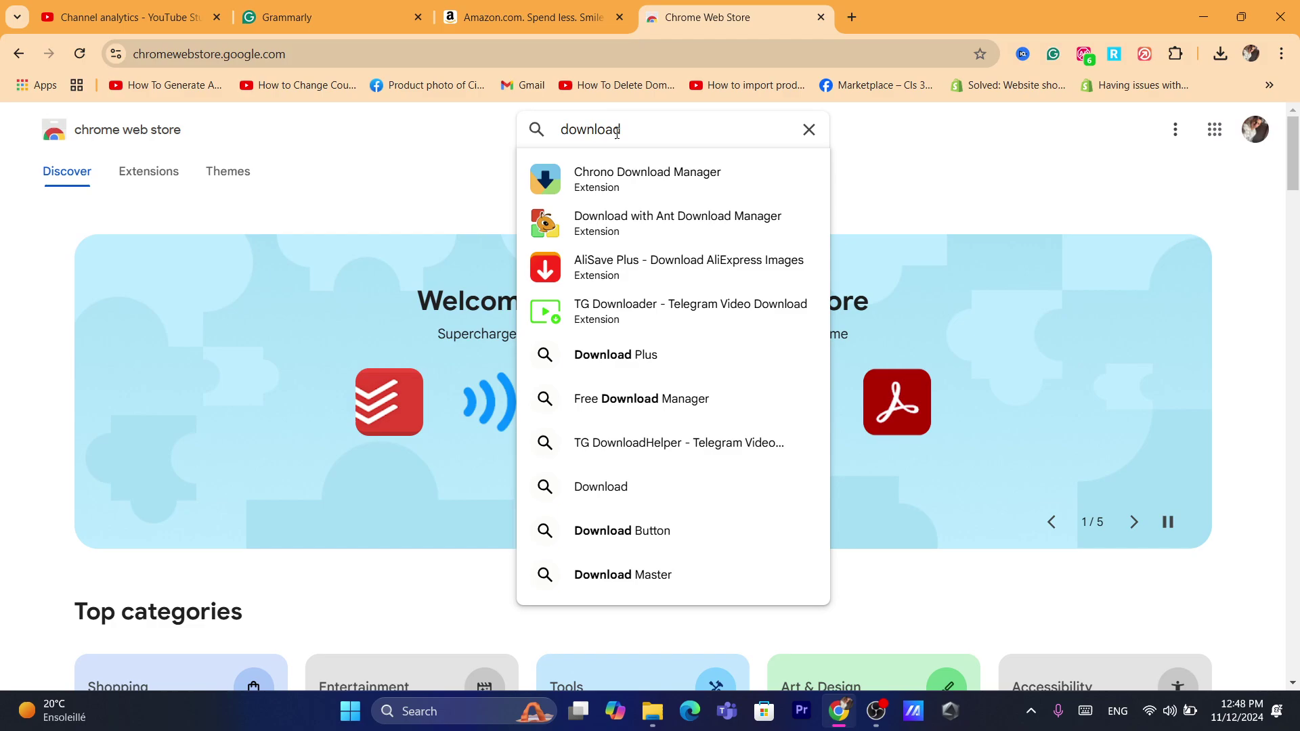
type(" amazo")
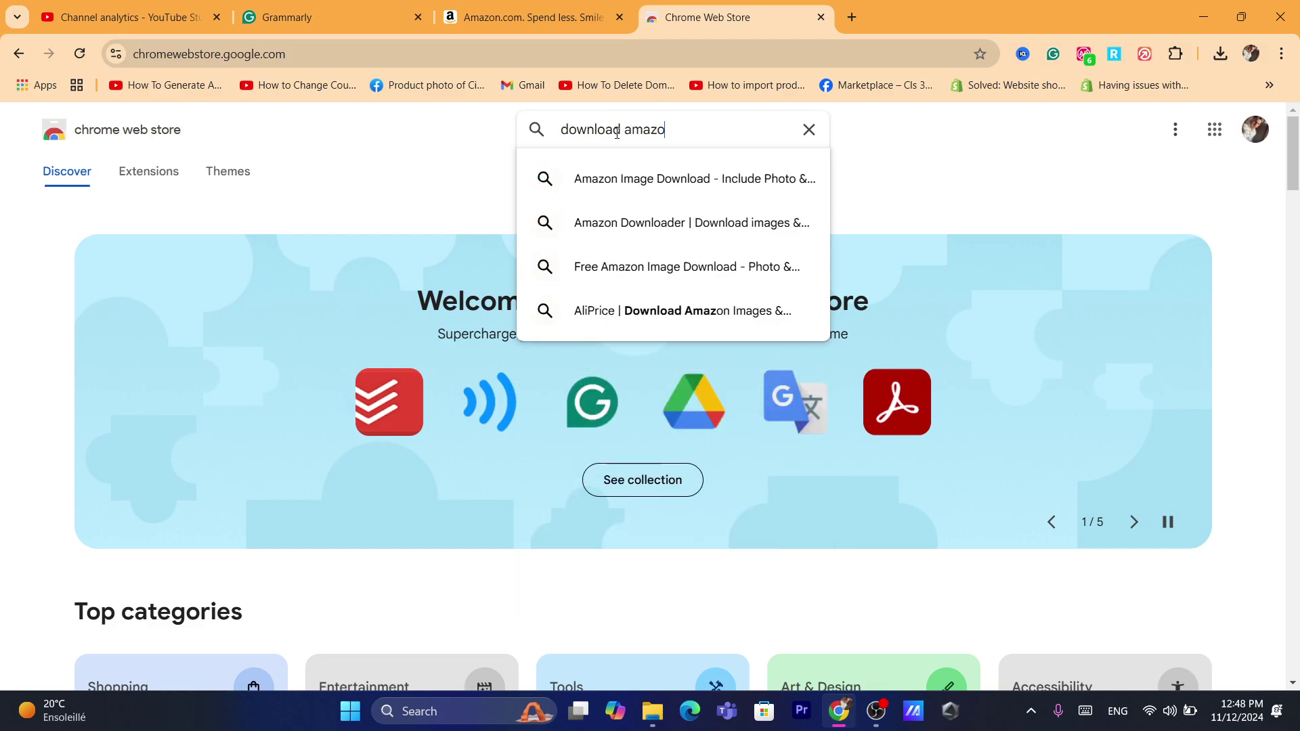
type("n video")
key("Return")
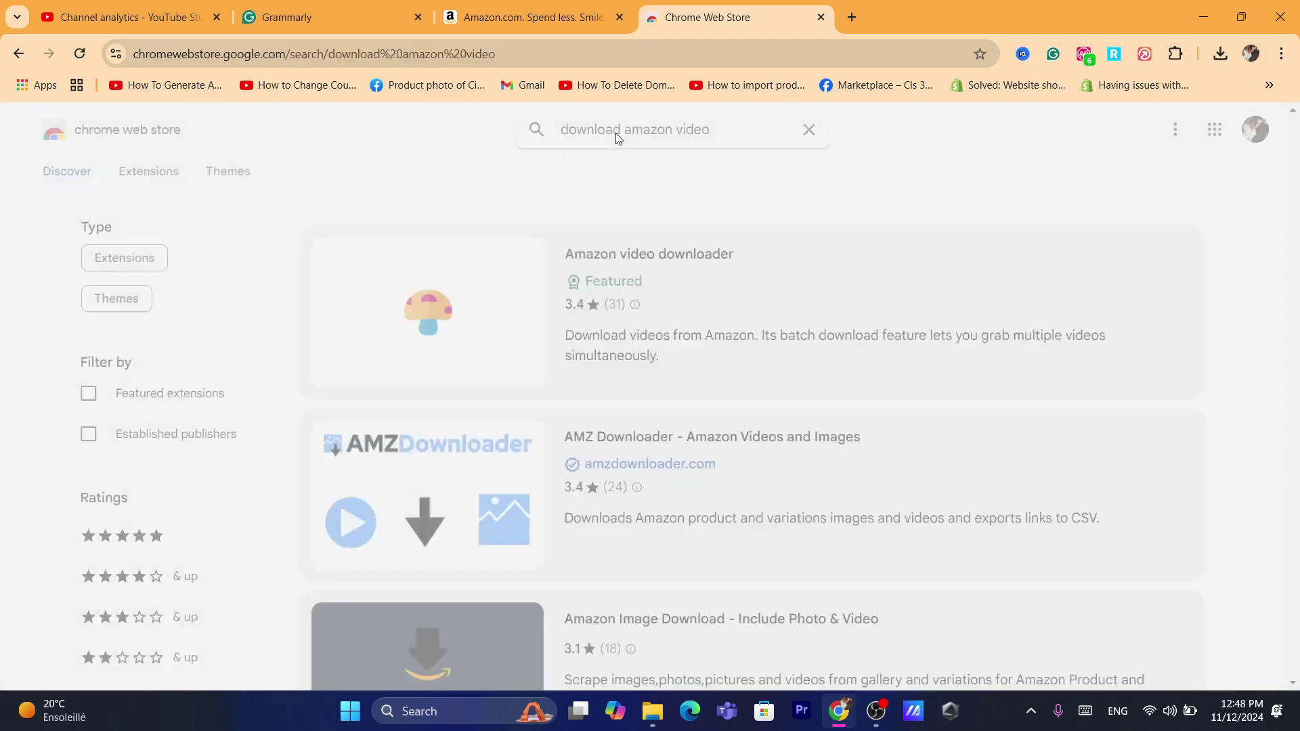
scroll(1297, 212, "down", 1)
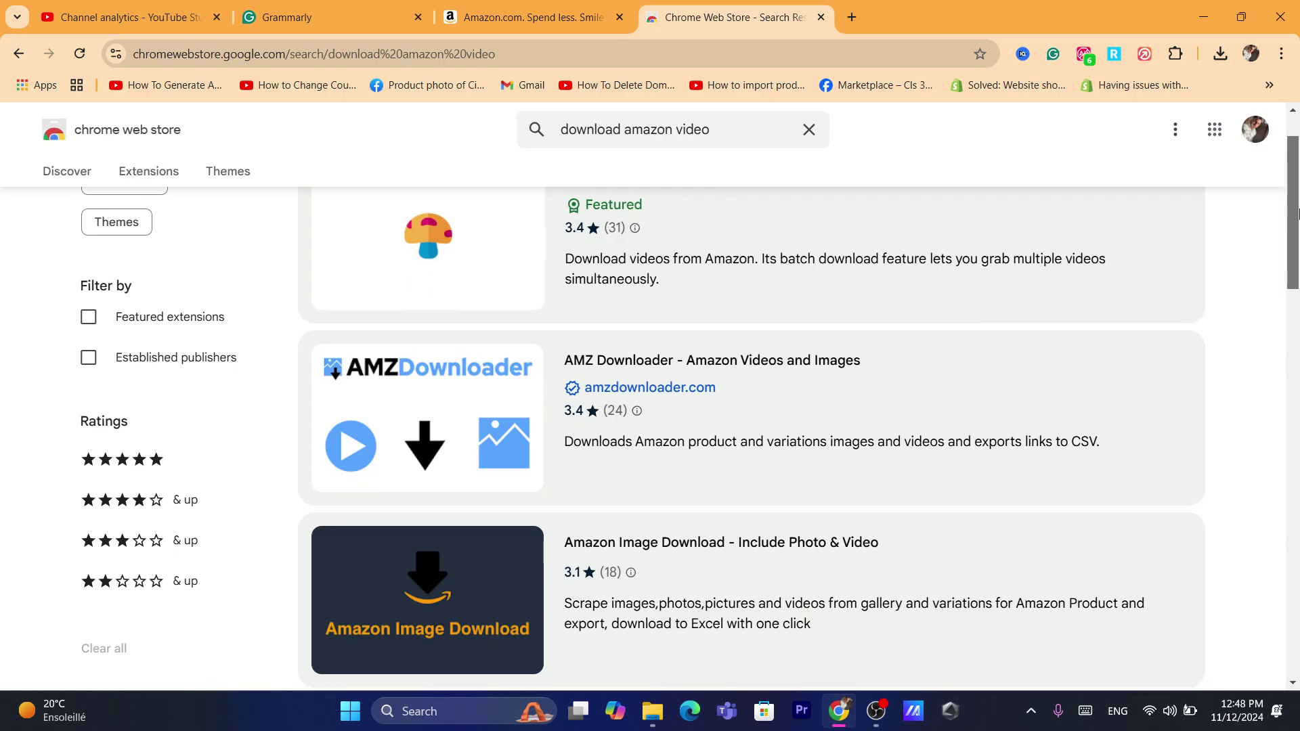
left_click_drag(1298, 212, 856, 214)
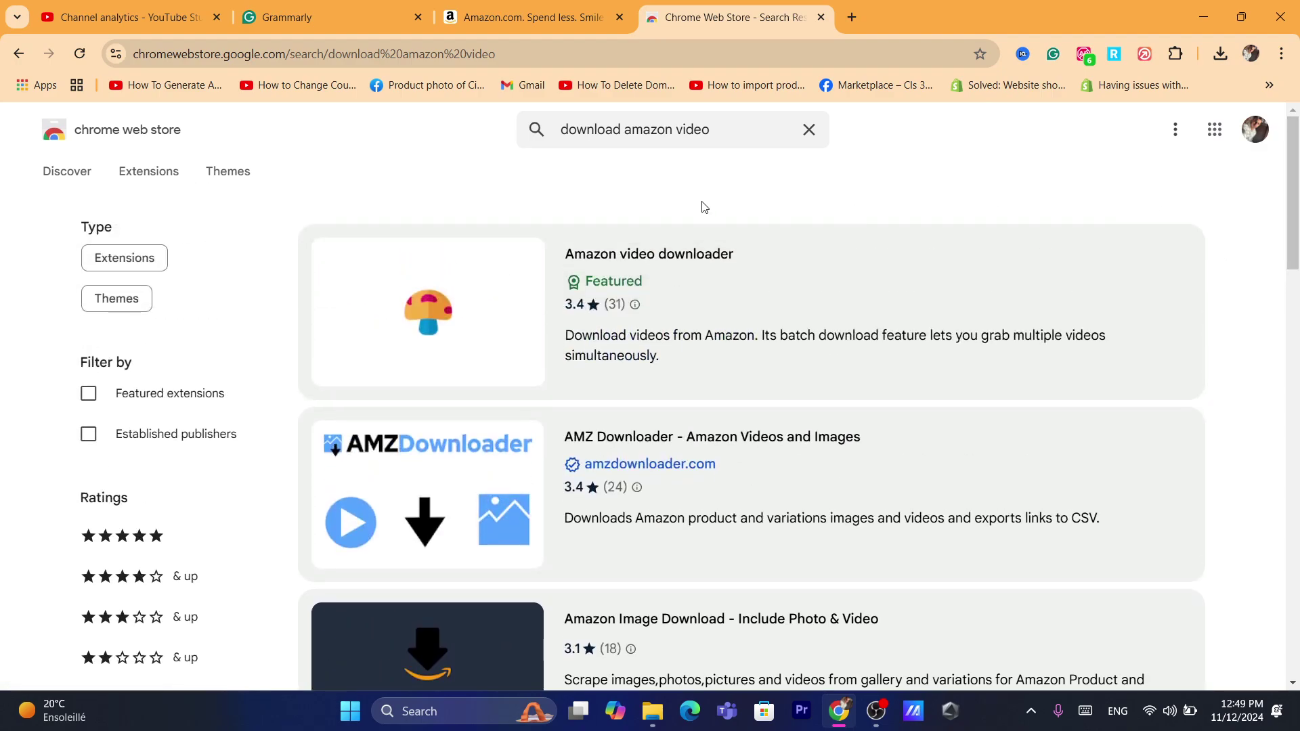
left_click(640, 128)
left_click(457, 210)
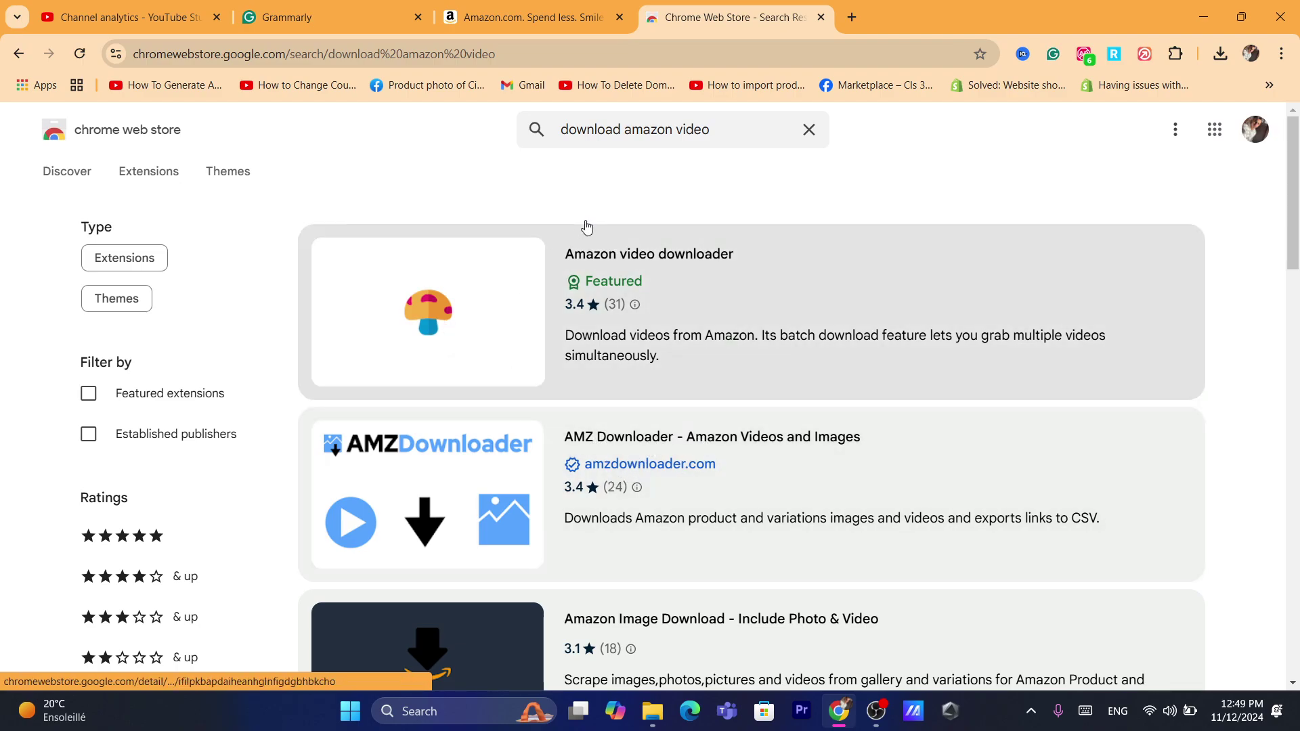
Open the AMZ Downloader extension's details page and select parts of its title.
left_click(623, 437)
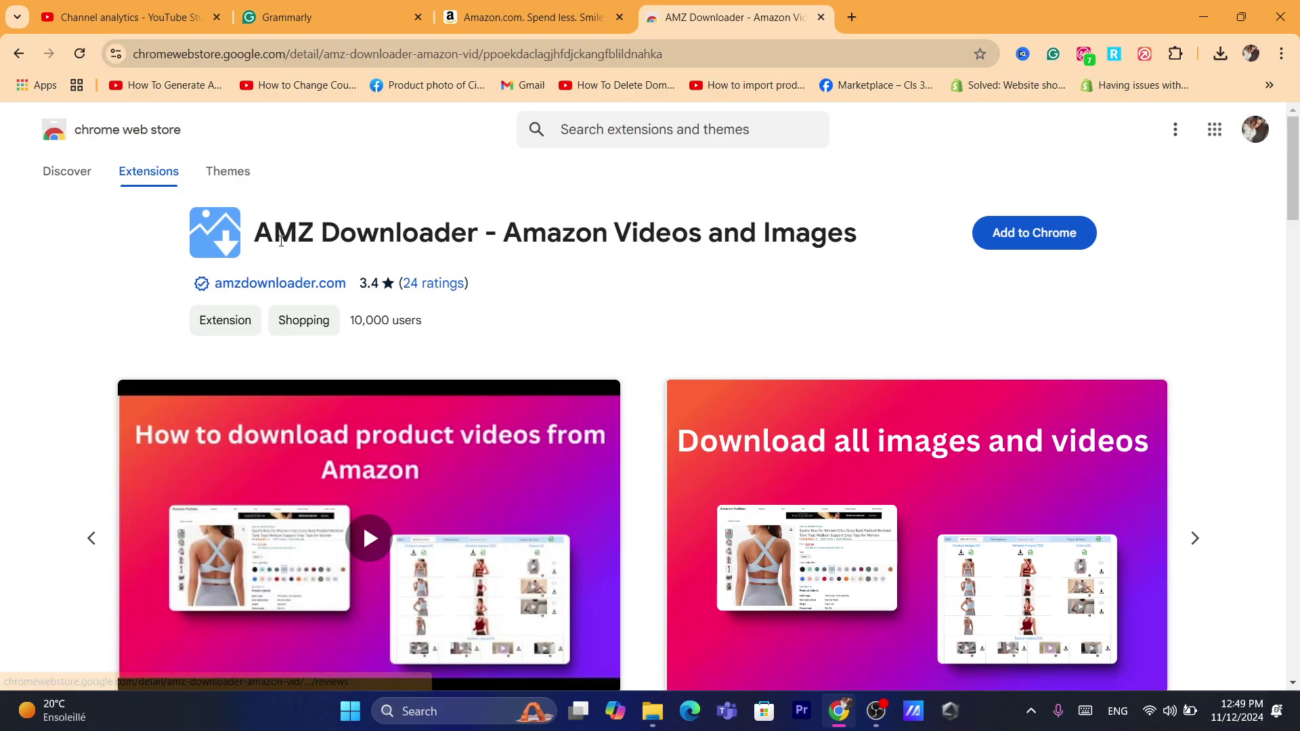
triple_click(281, 240)
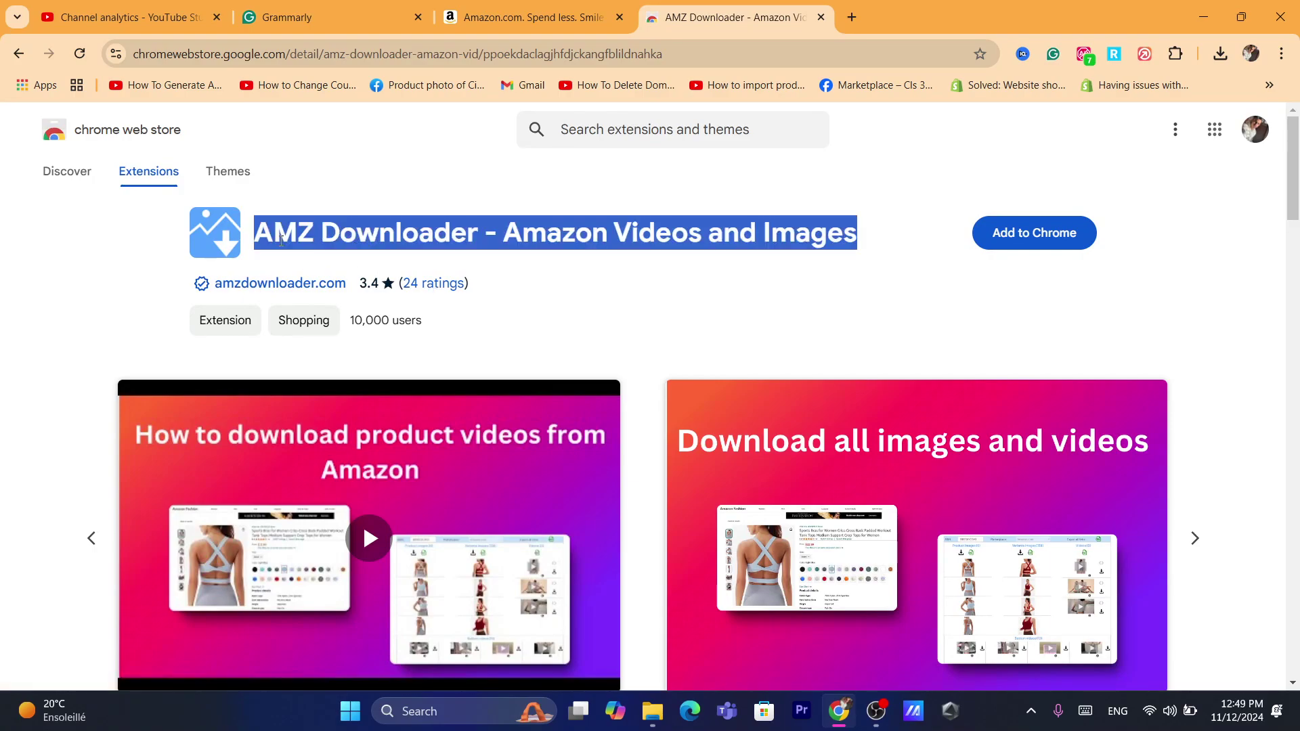
left_click(377, 243)
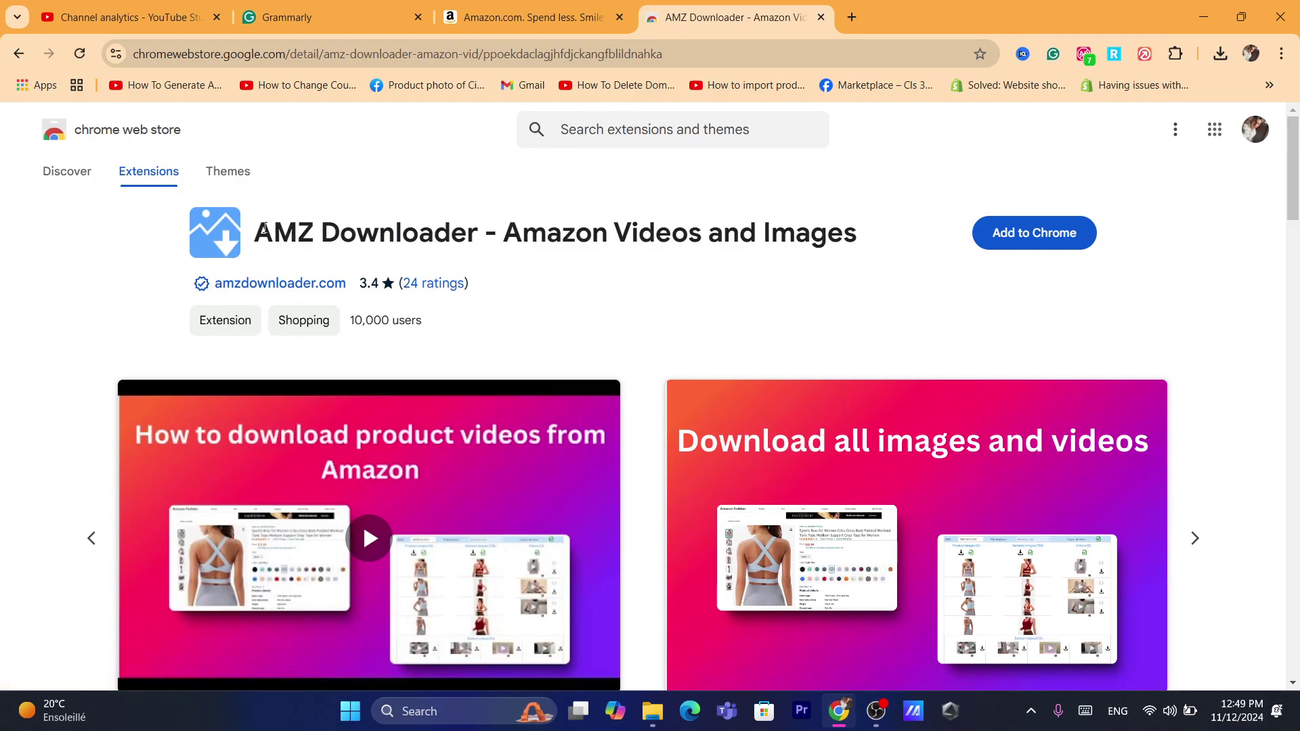
left_click_drag(264, 229, 470, 232)
left_click(649, 228)
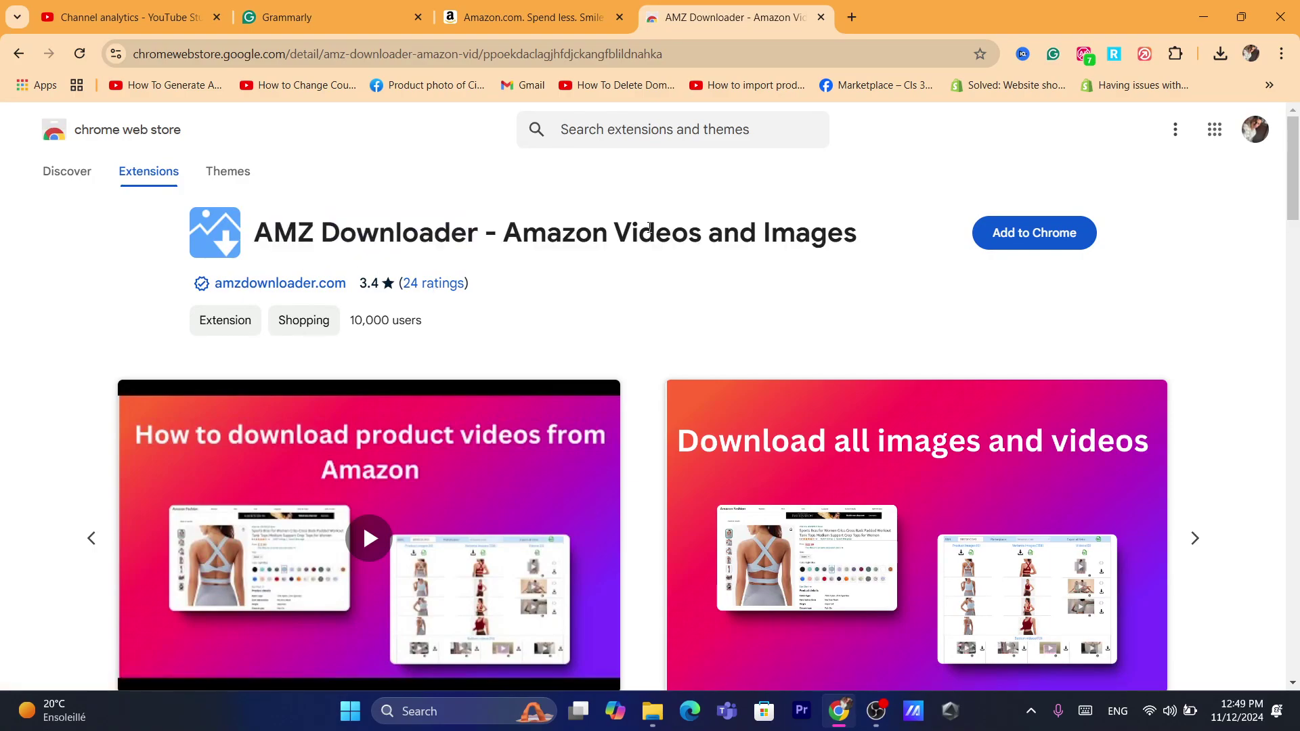
left_click(620, 45)
type("d")
left_click(2, 351)
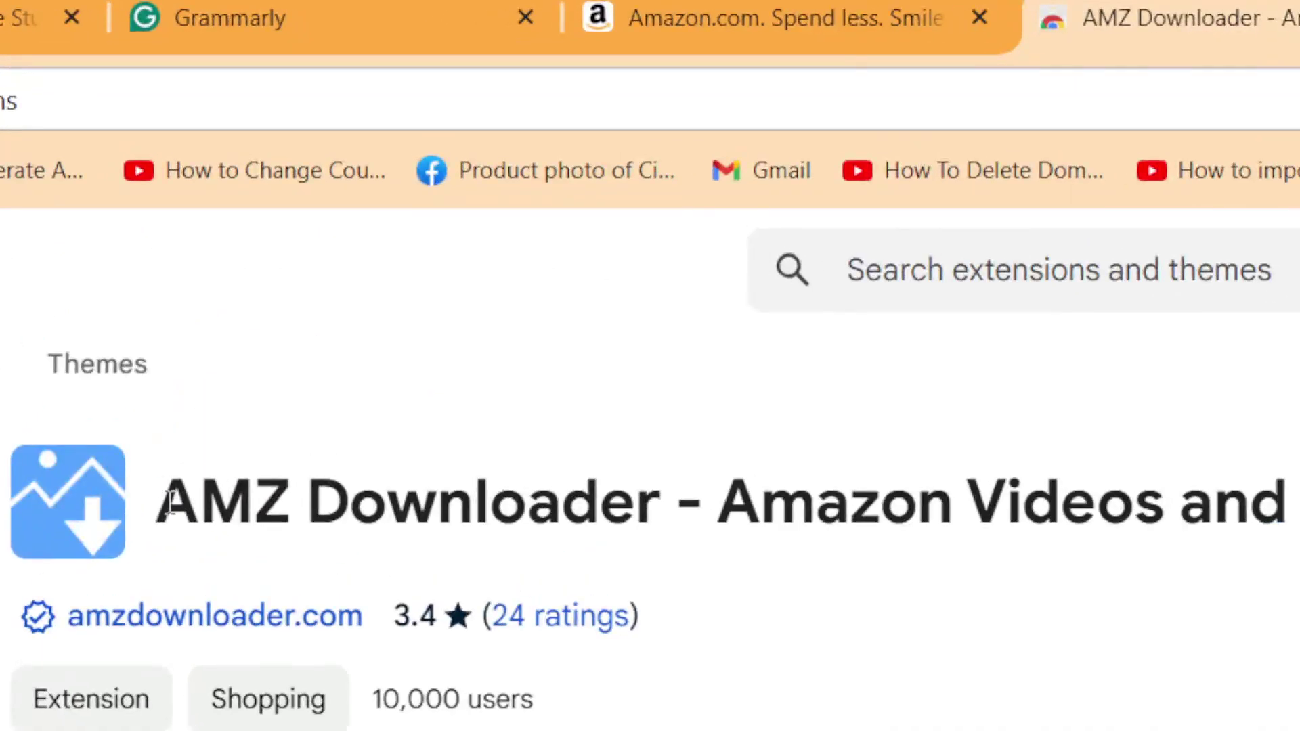
left_click_drag(163, 501, 301, 501)
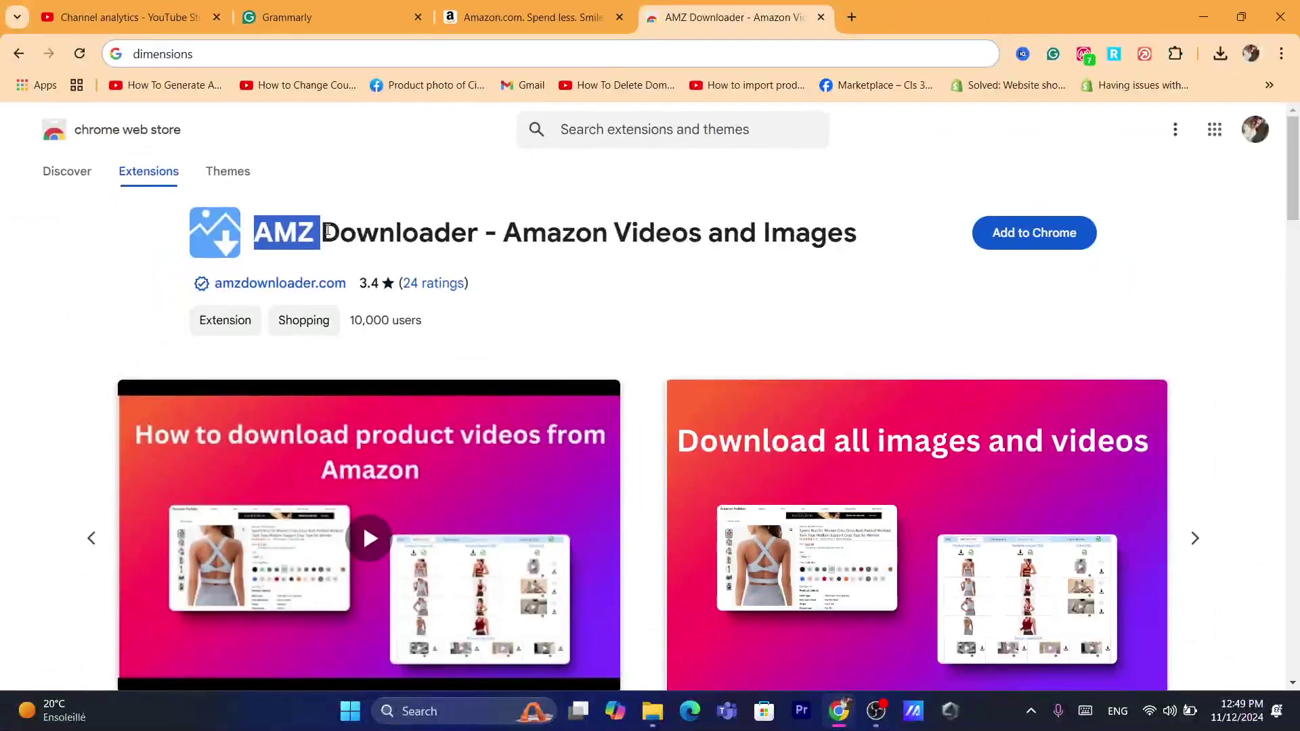
Try 'shopify.com' in the address bar, reselect the title, then open the installed extensions list.
left_click(450, 54)
type("shopify.com")
left_click(1, 383)
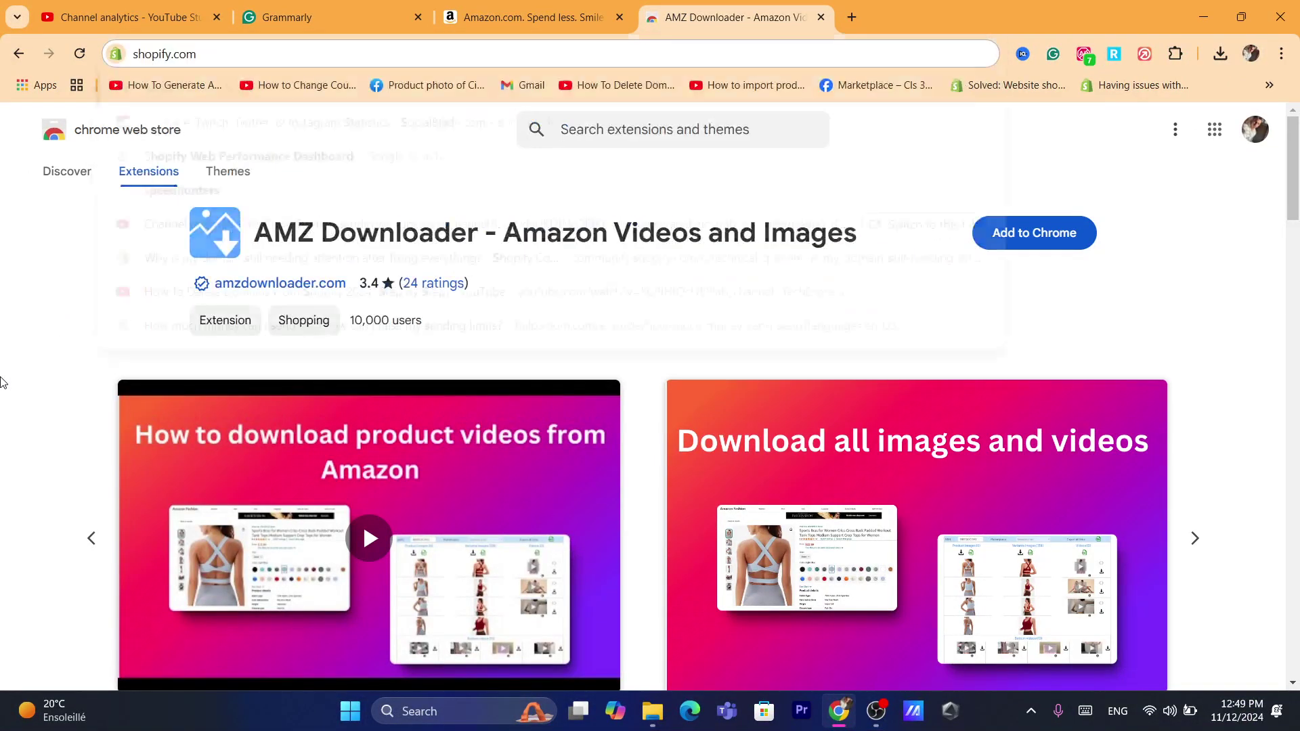
triple_click(435, 229)
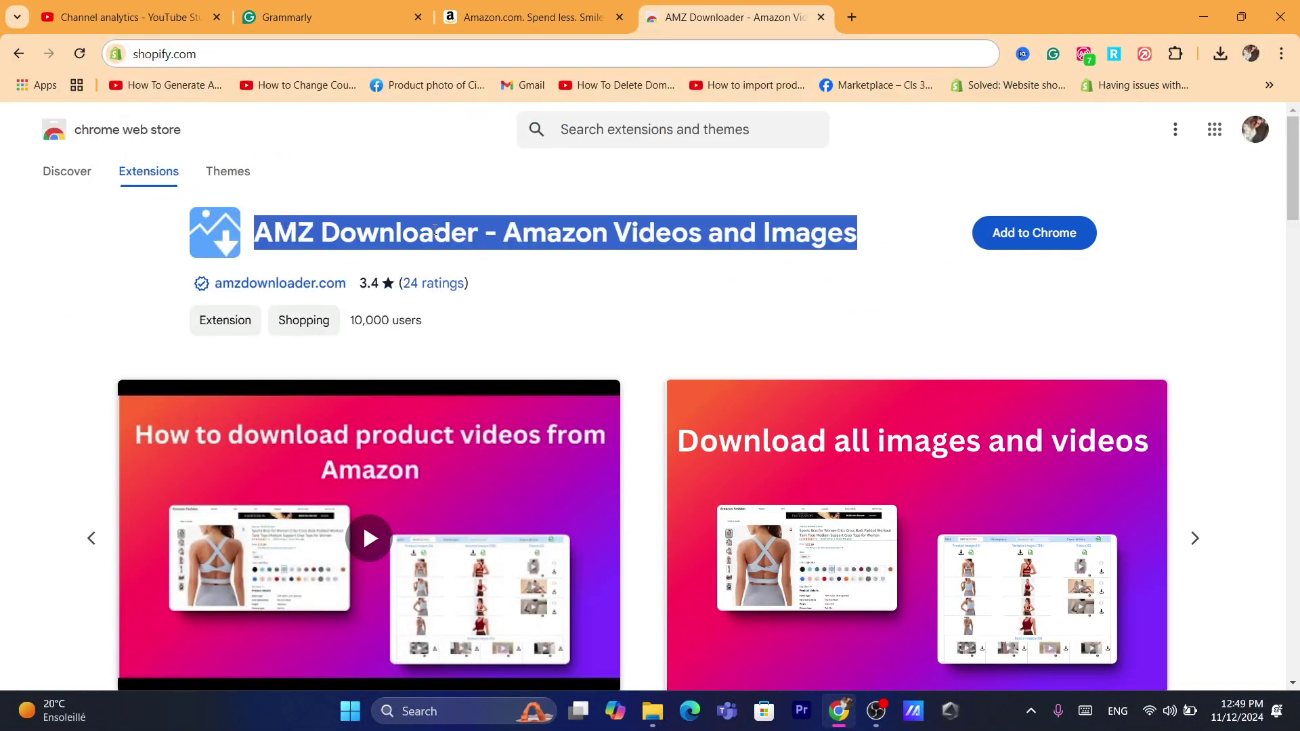
left_click(42, 269)
left_click_drag(257, 229, 305, 230)
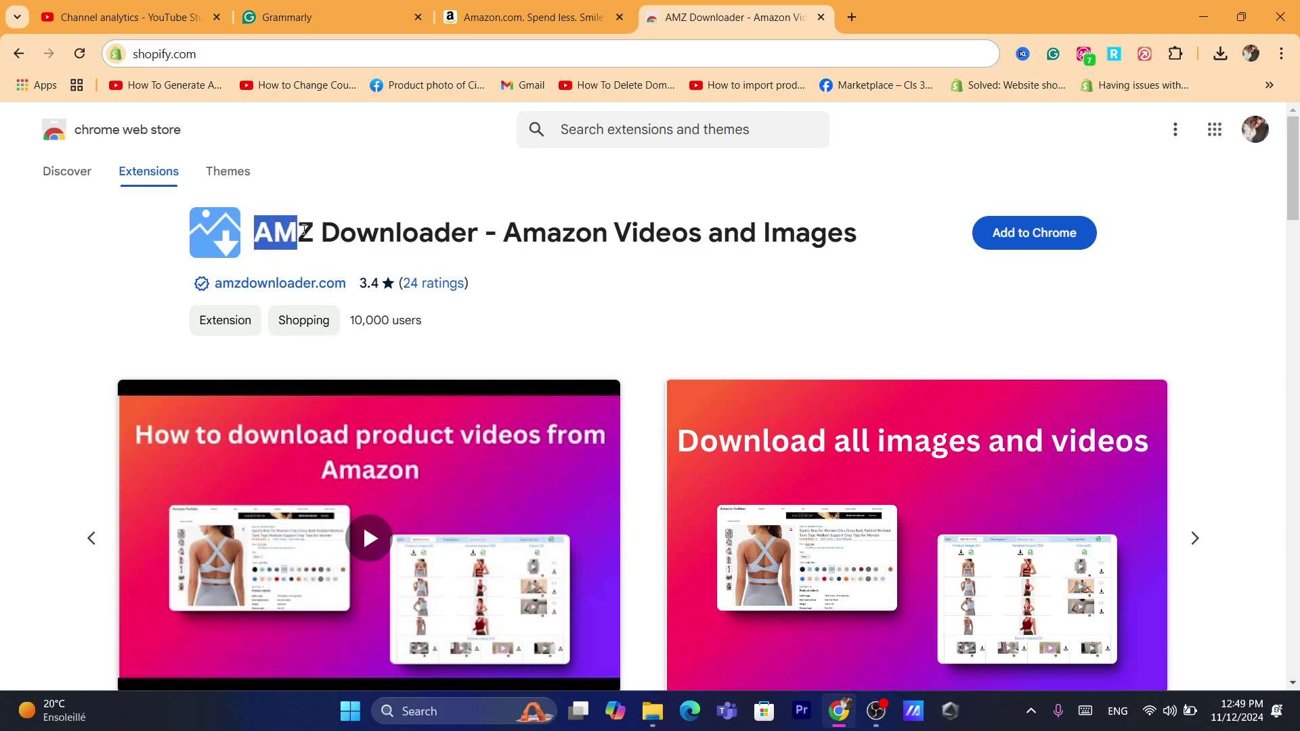
left_click(313, 230)
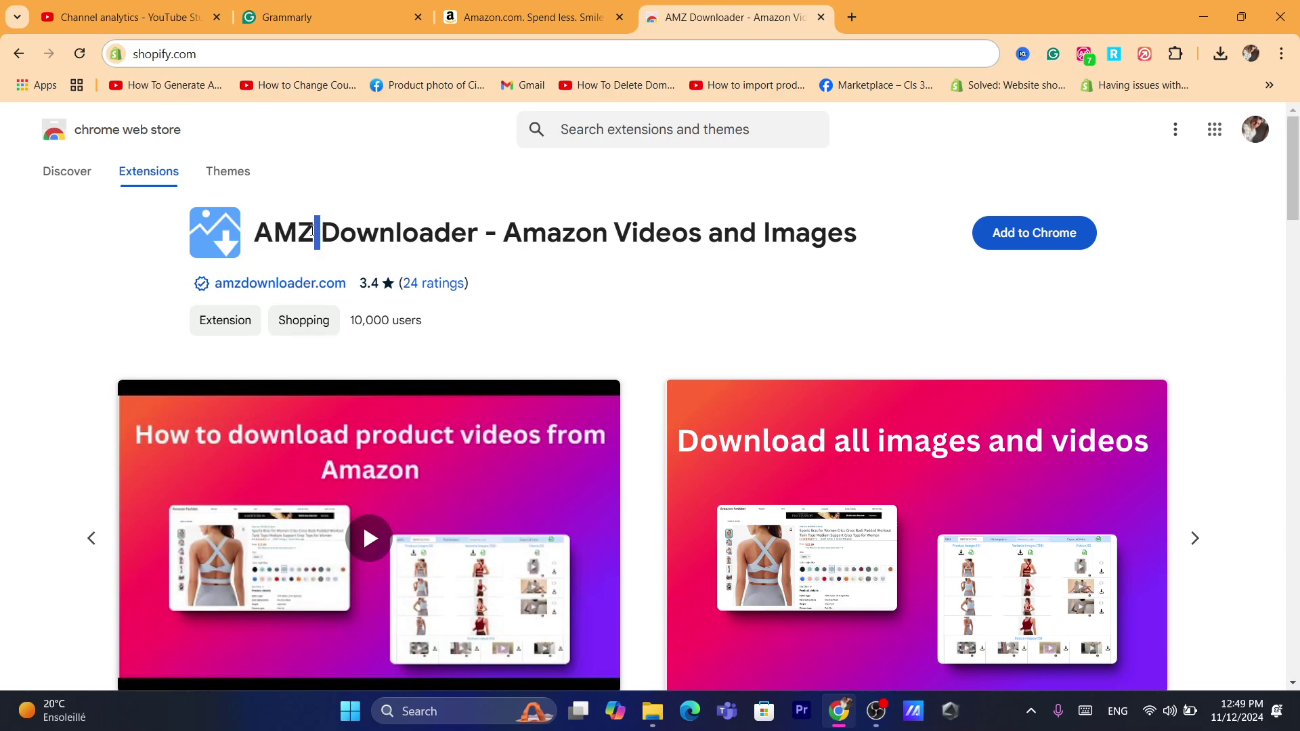
triple_click(313, 230)
left_click(899, 224)
left_click(1174, 54)
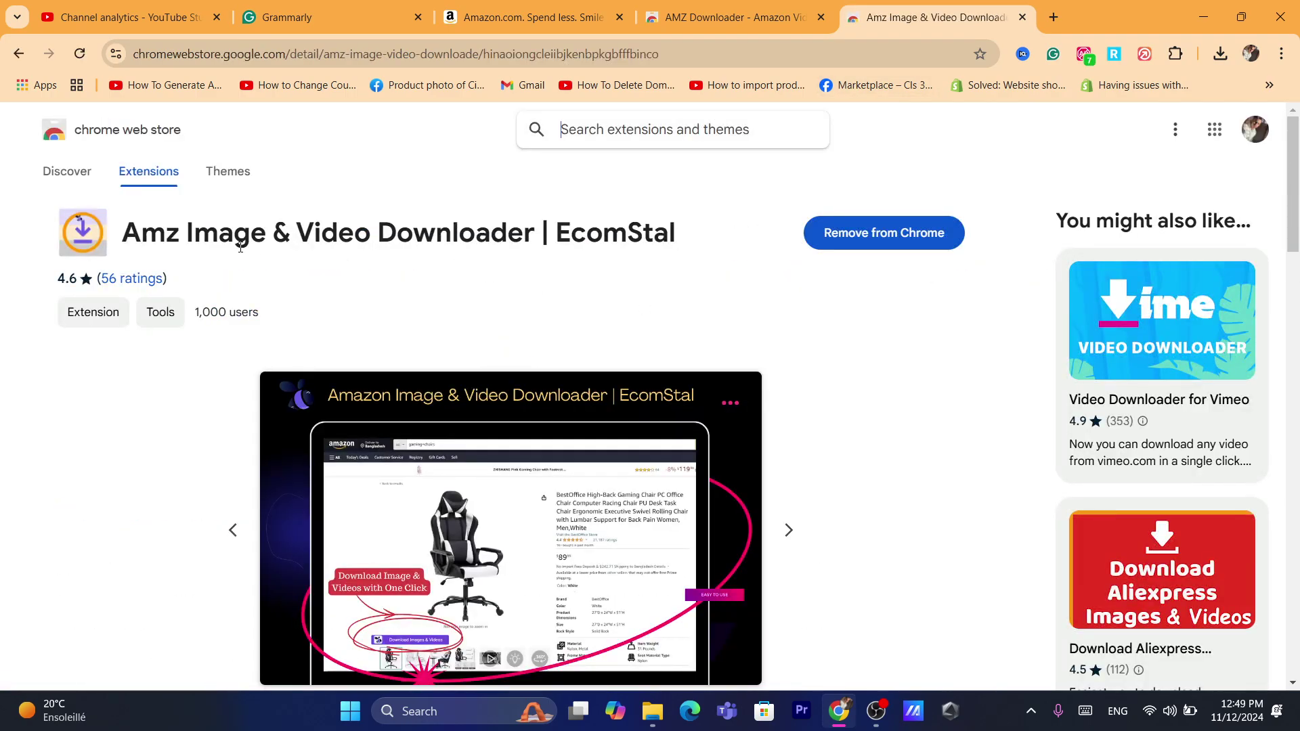
Search the store for the copied Amz Image & Video Downloader extension title.
left_click(681, 14)
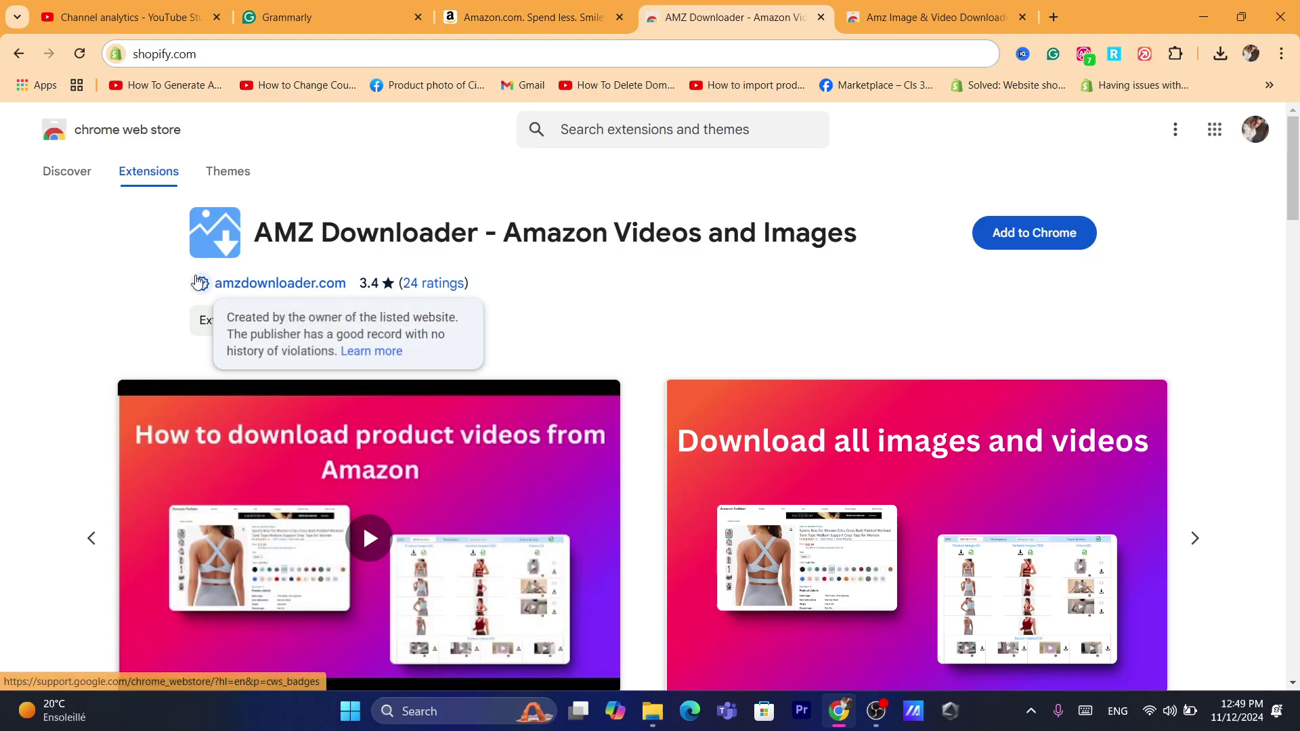
left_click(924, 7)
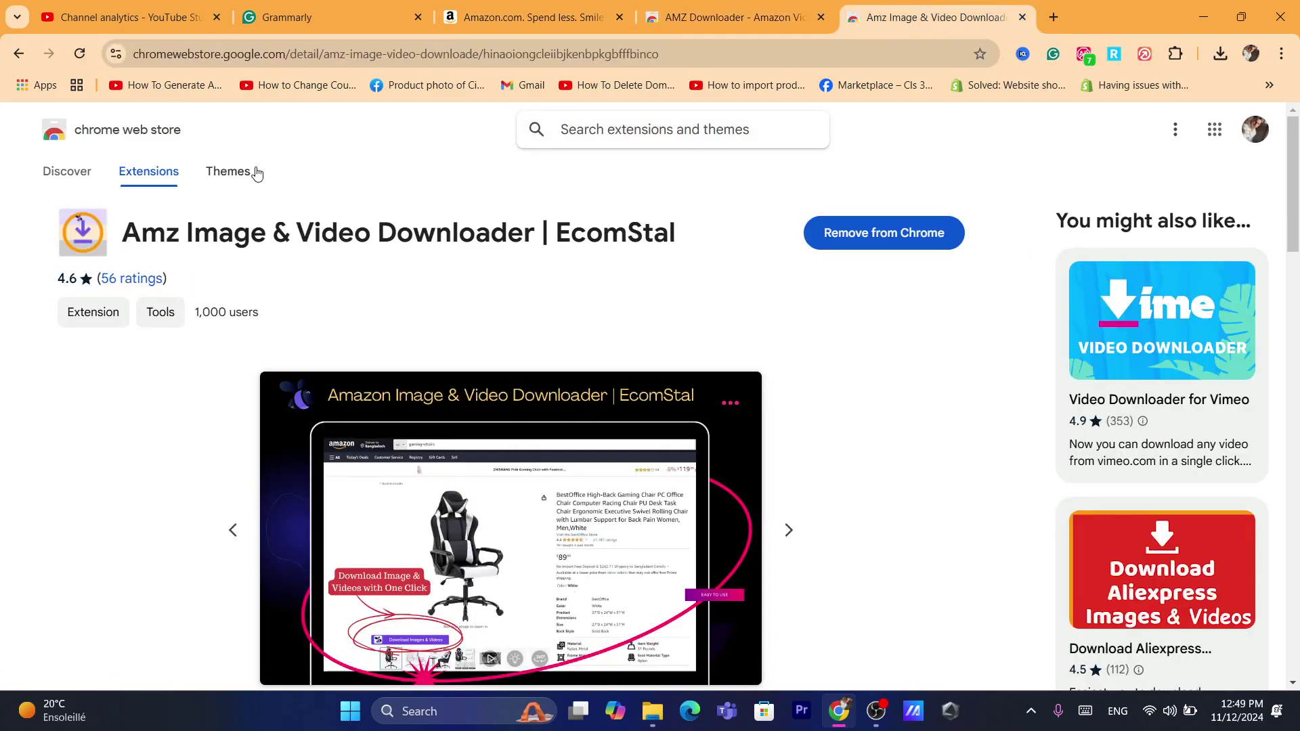
left_click_drag(117, 235, 684, 241)
key("ctrl+c")
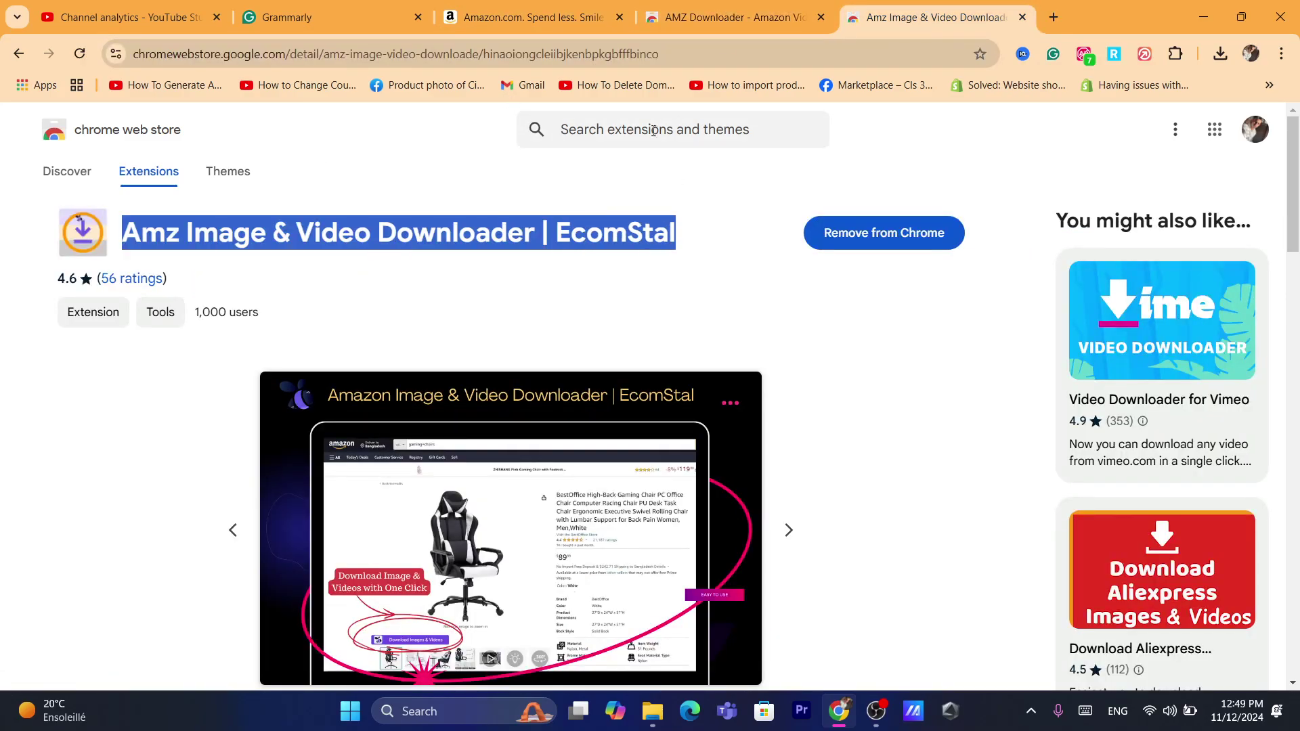
left_click(654, 130)
key("ctrl+v")
key("Return")
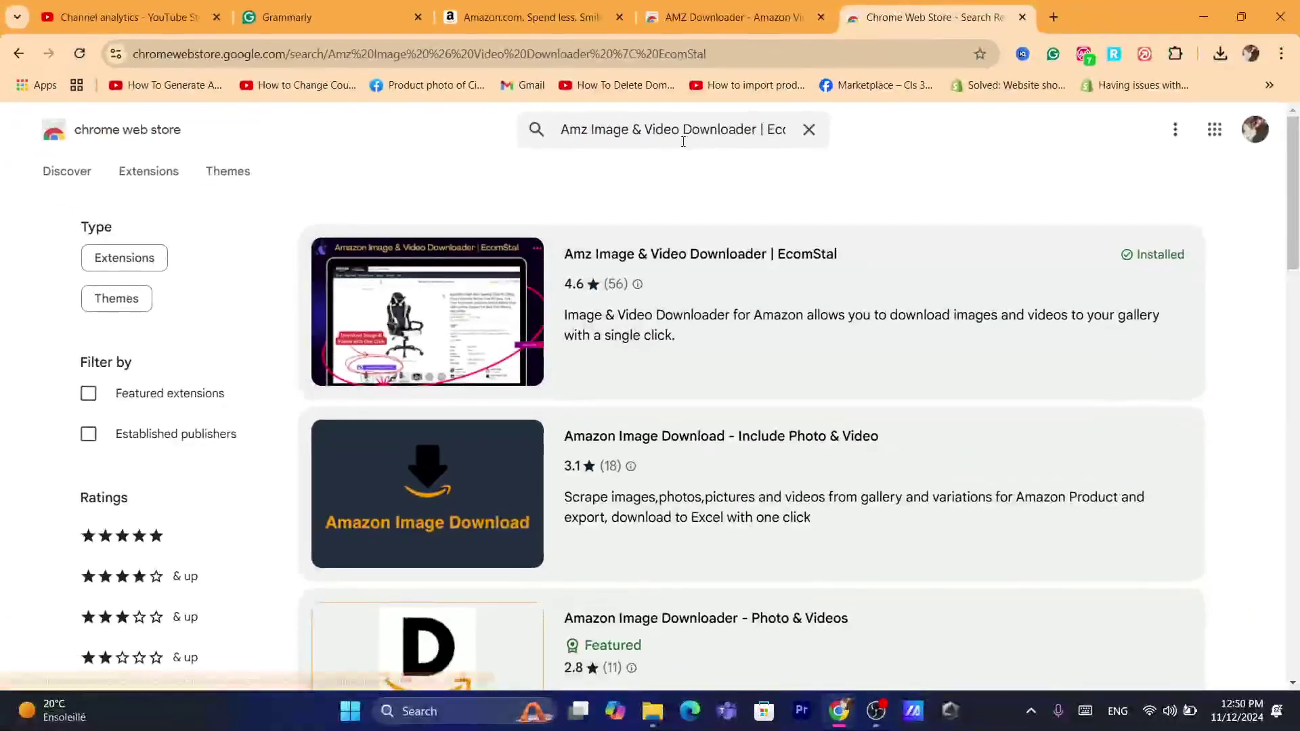
triple_click(1122, 299)
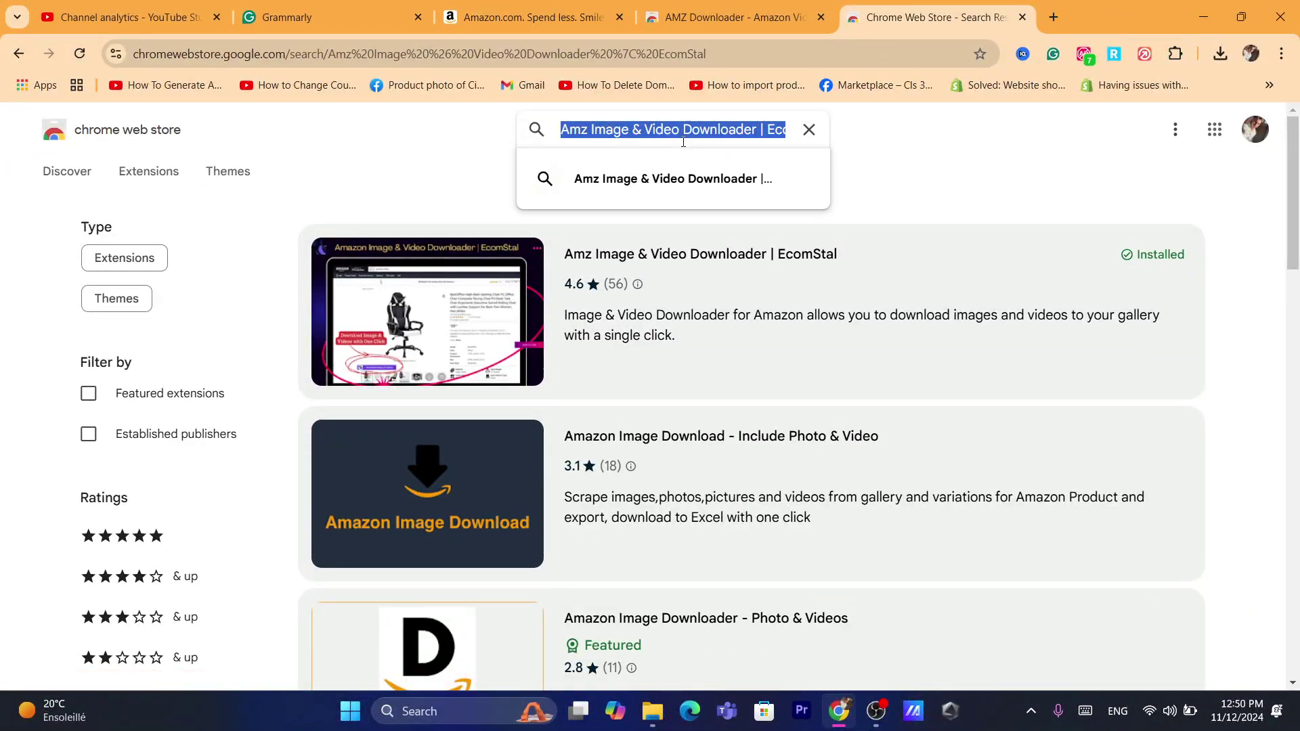
left_click(510, 199)
left_click(445, 54)
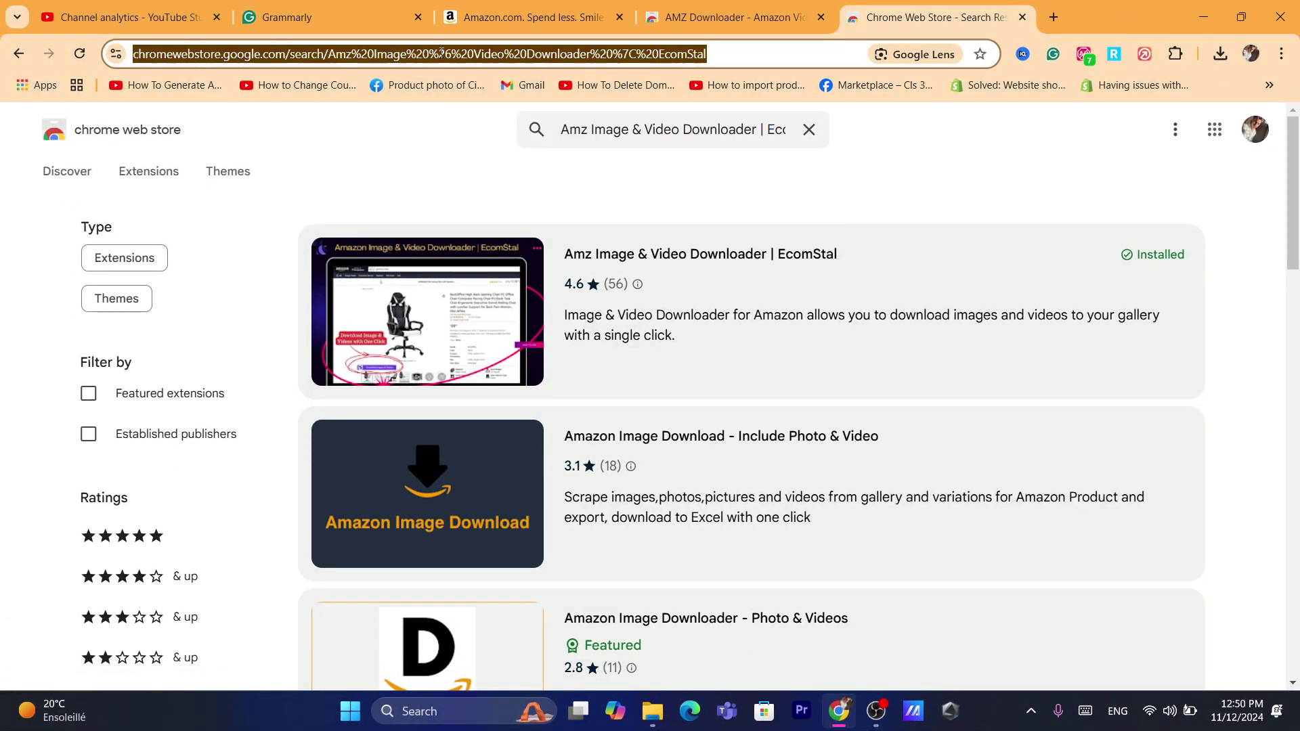
type("shopify.com")
left_click(1056, 161)
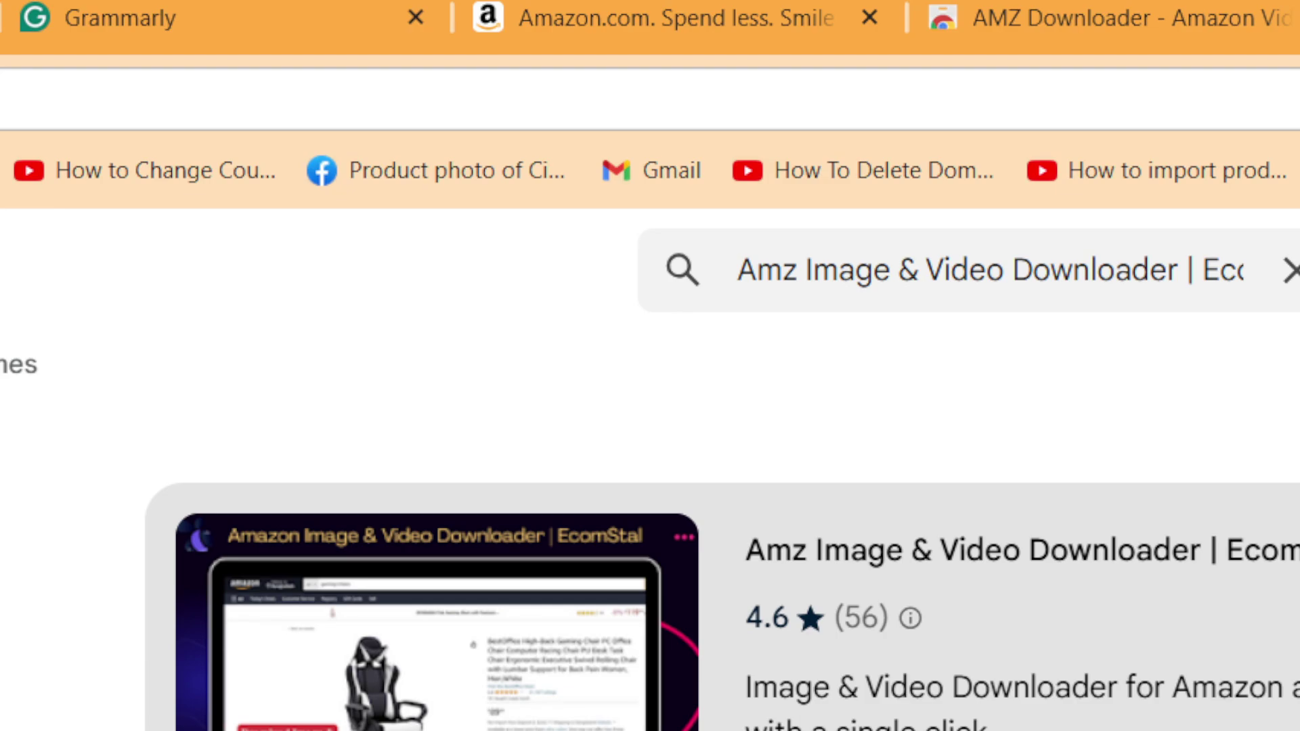
Remove the Amz Image & Video Downloader extension from Chrome and close EcomStal's page.
left_click(1109, 586)
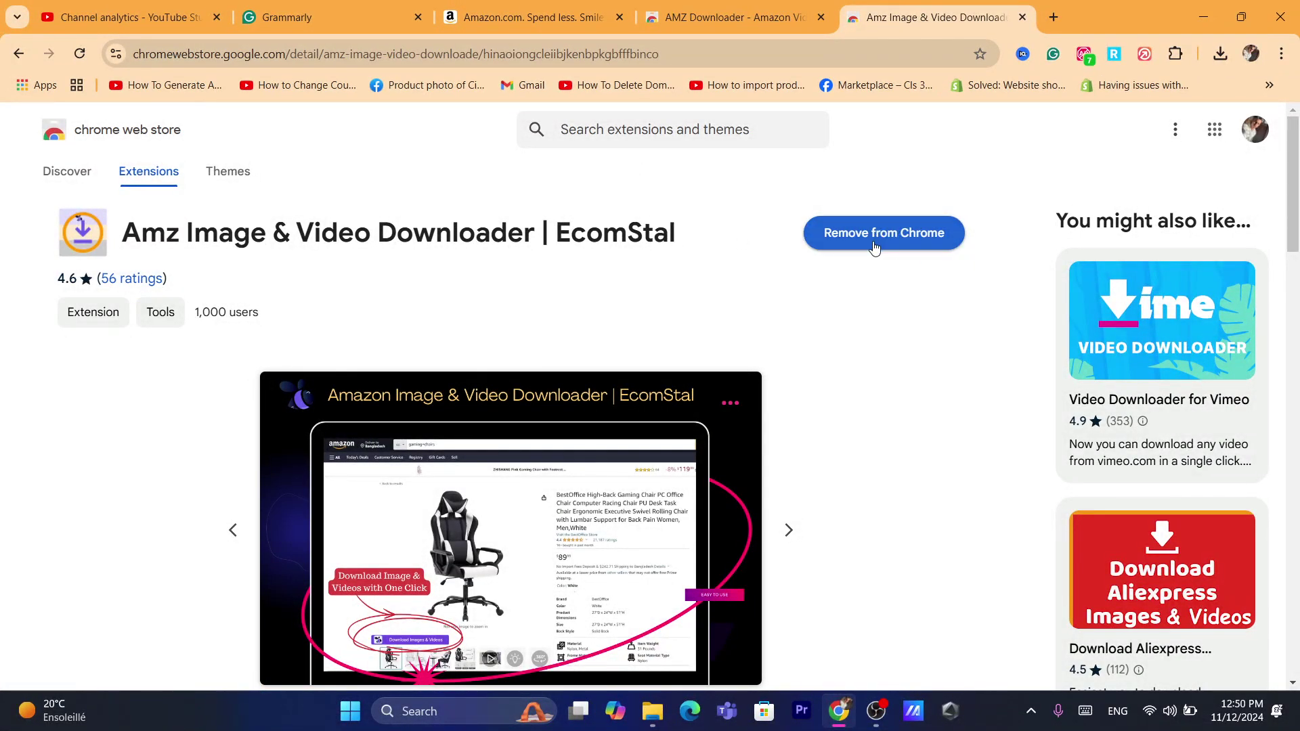
left_click(873, 245)
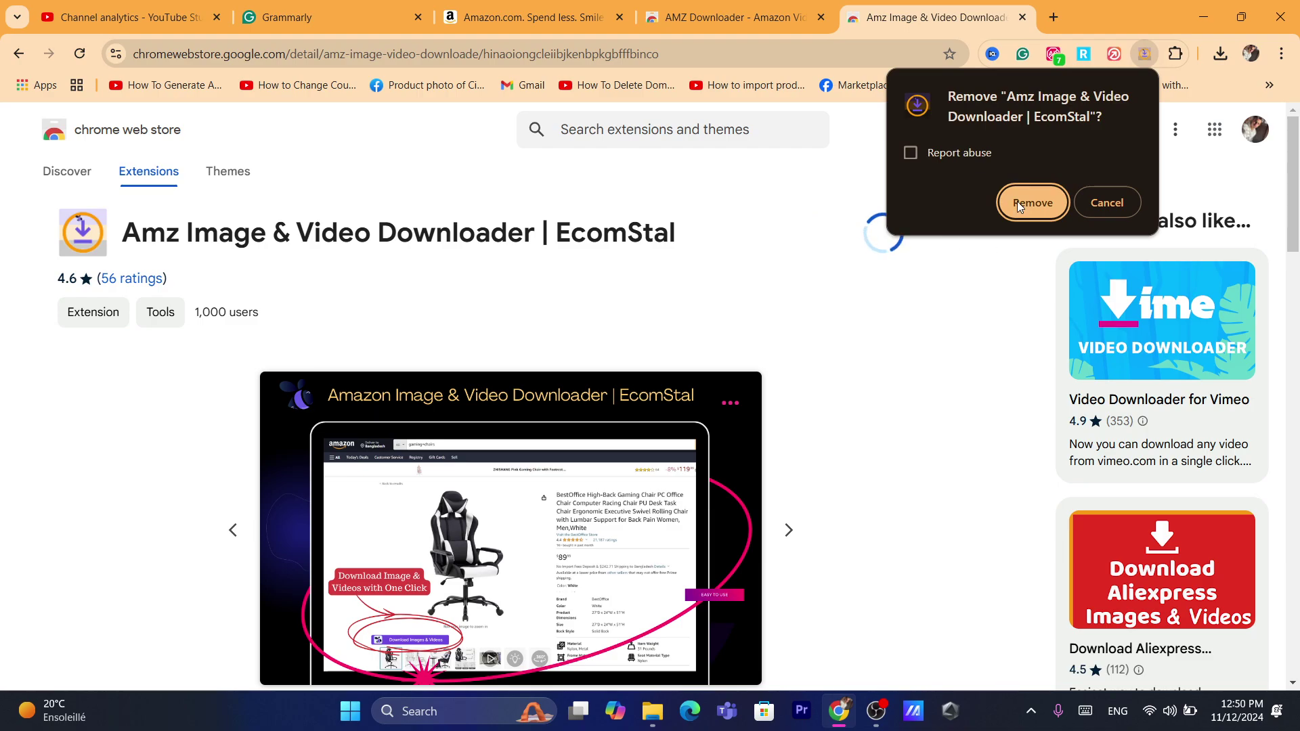
left_click(1016, 201)
key("ctrl+shift+Tab")
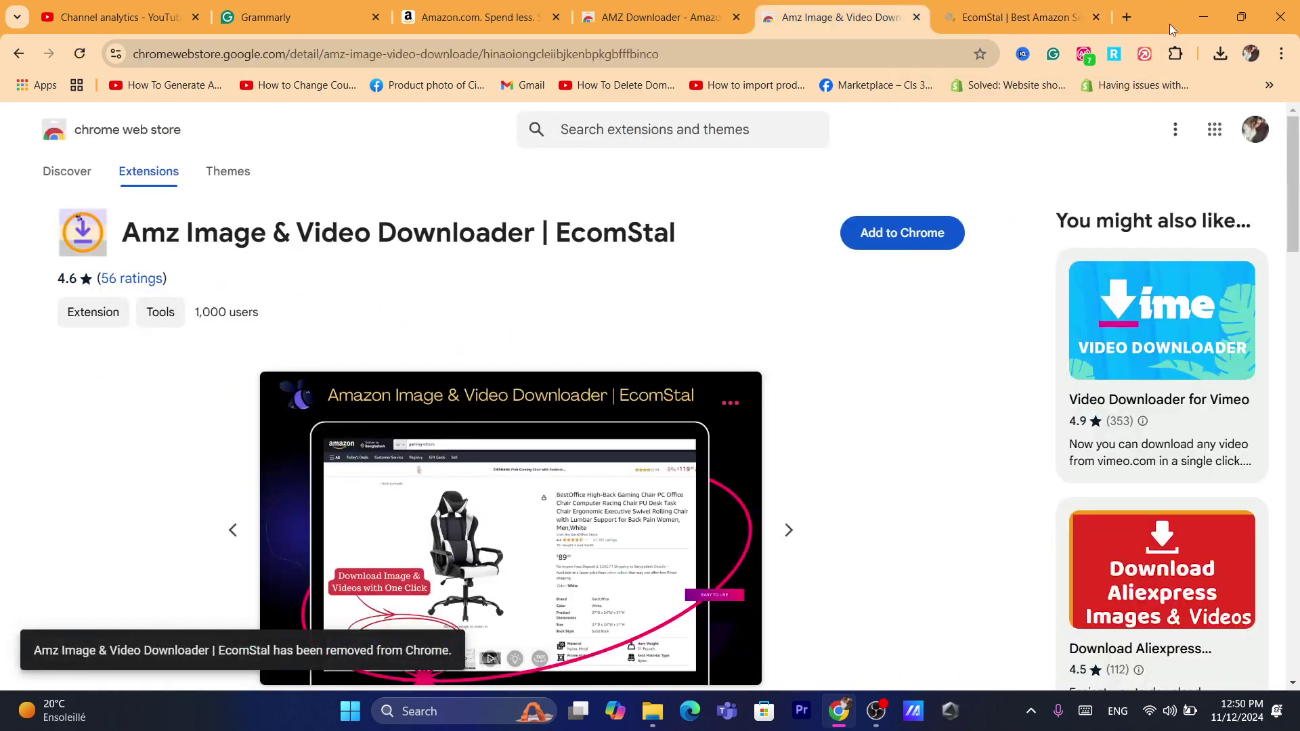
left_click(1097, 18)
Add the Amz Image & Video Downloader extension back to Chrome.
left_click(904, 237)
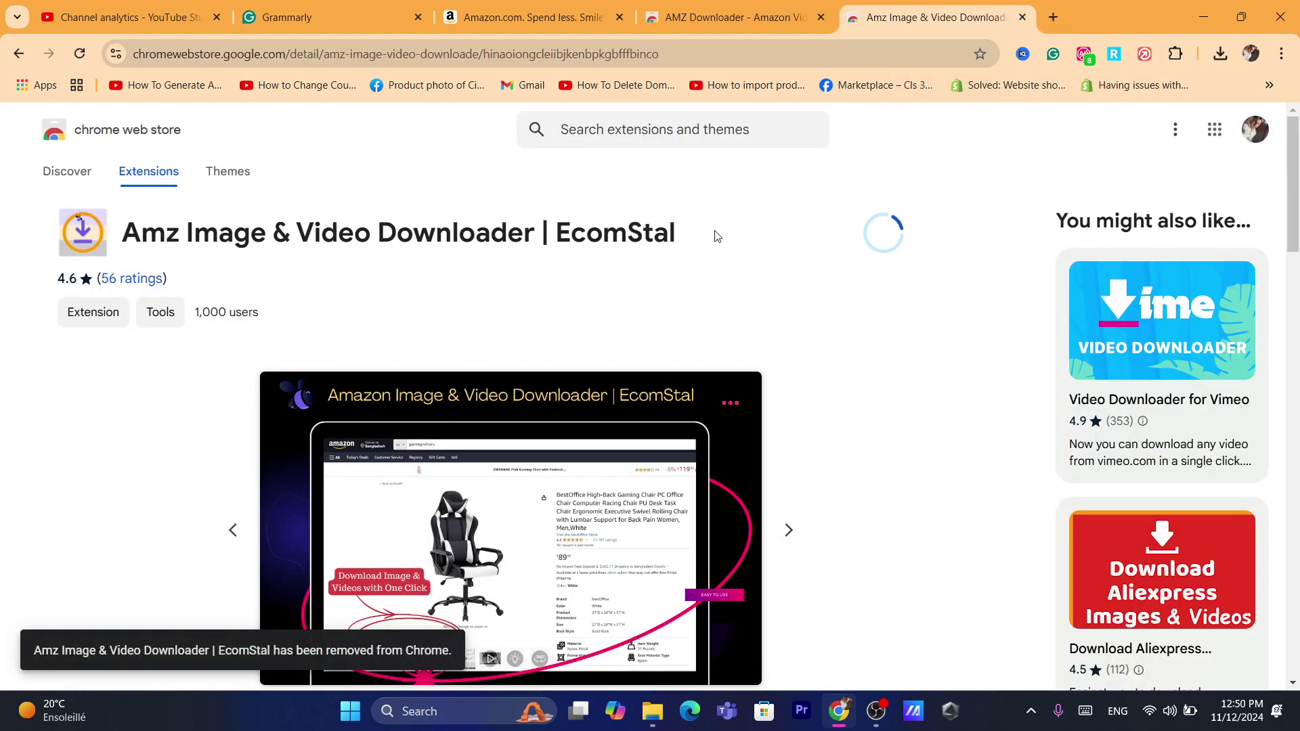
left_click(726, 213)
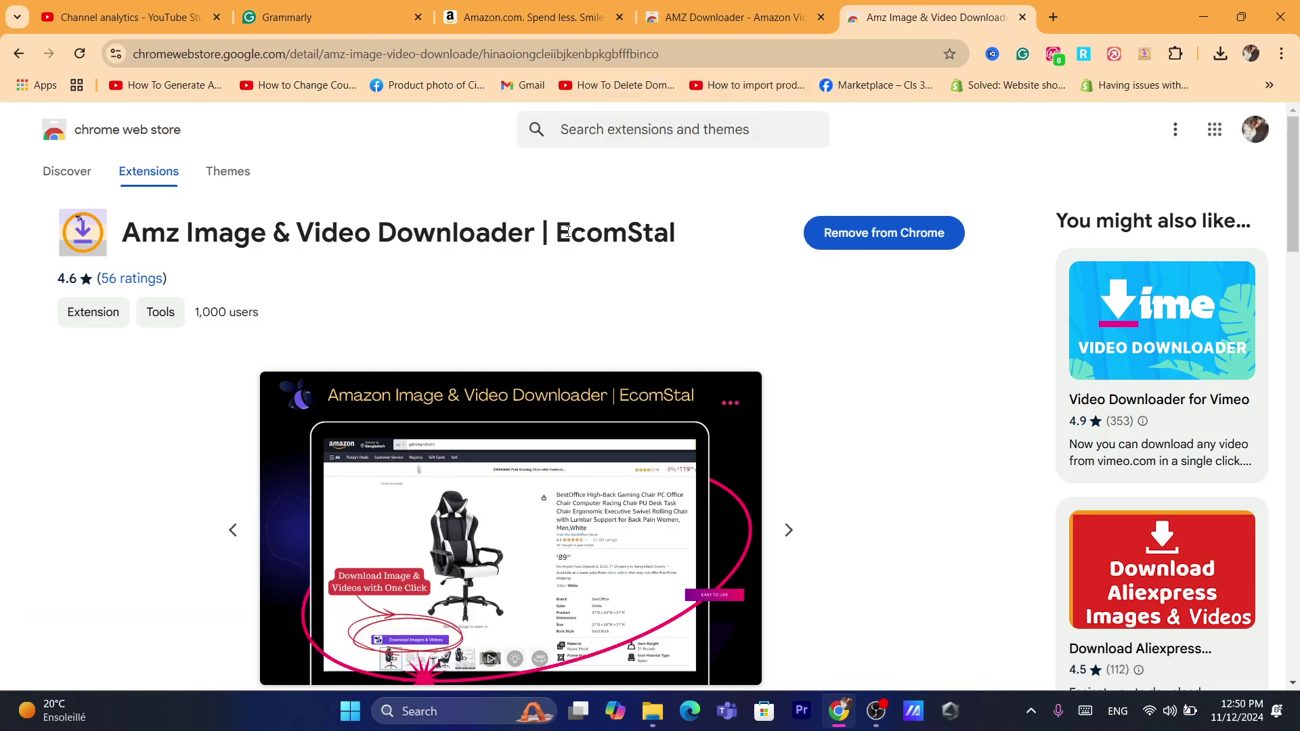
left_click(939, 319)
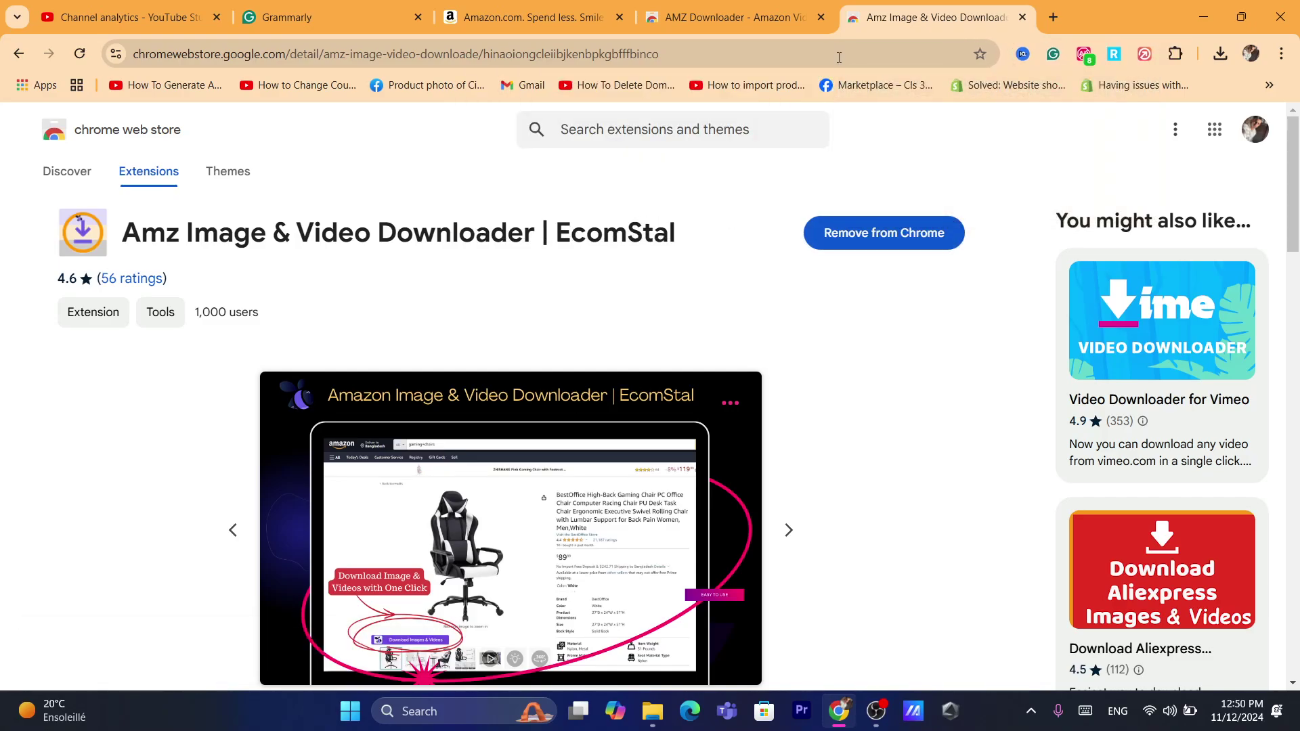
Search Amazon for 'video' and open the Wyze Cam OG Indoor/Outdoor camera product page.
left_click(568, 6)
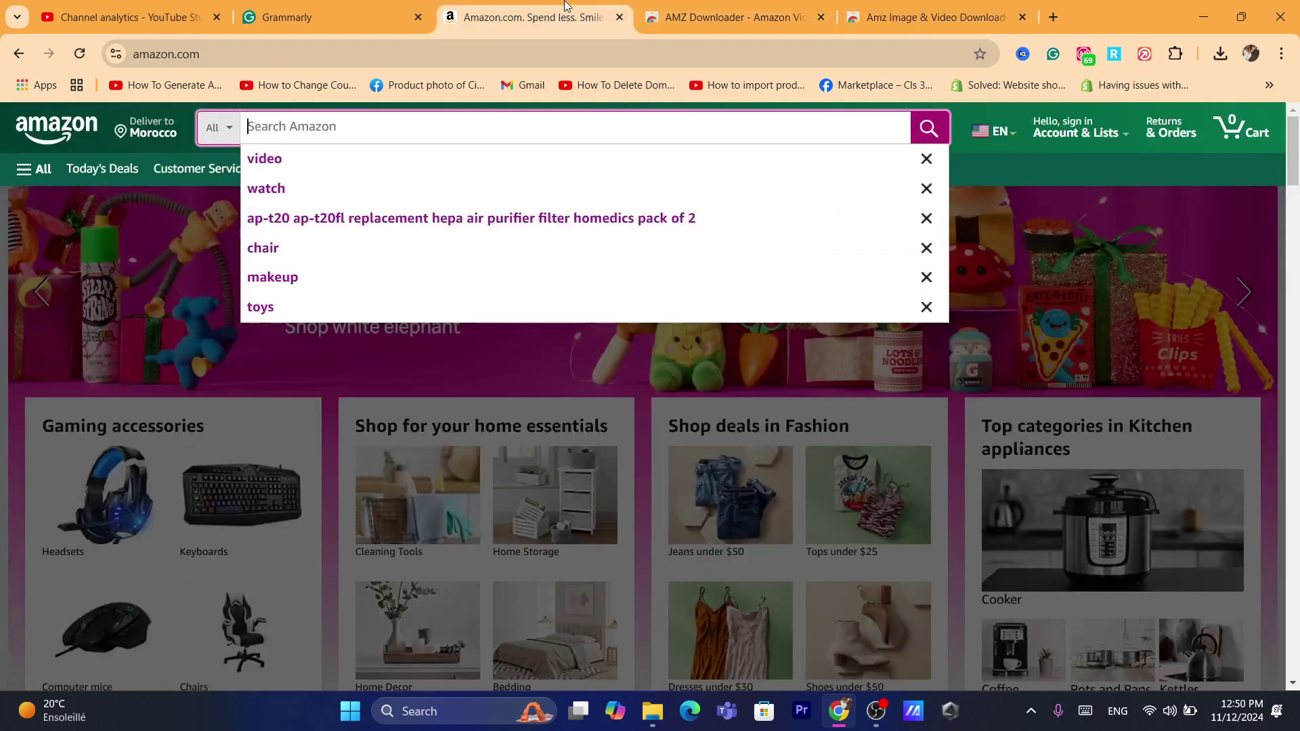
type("video")
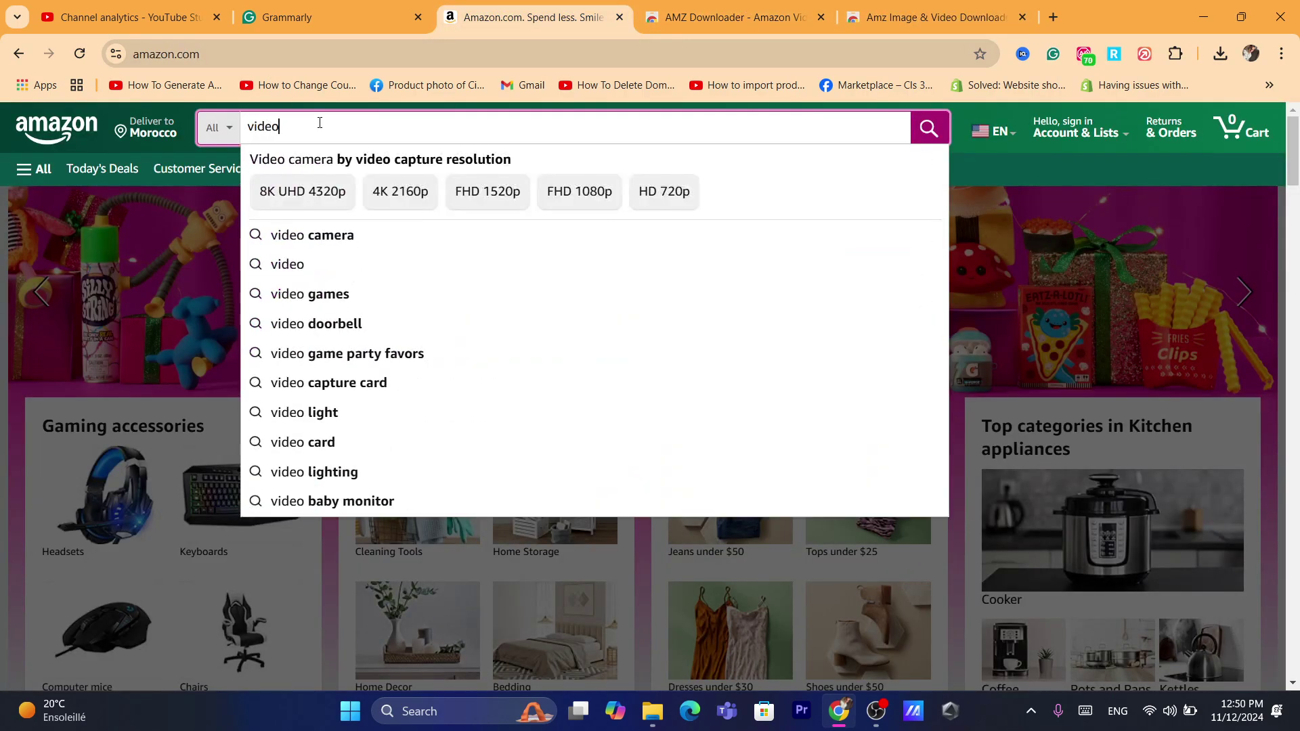
key("Return")
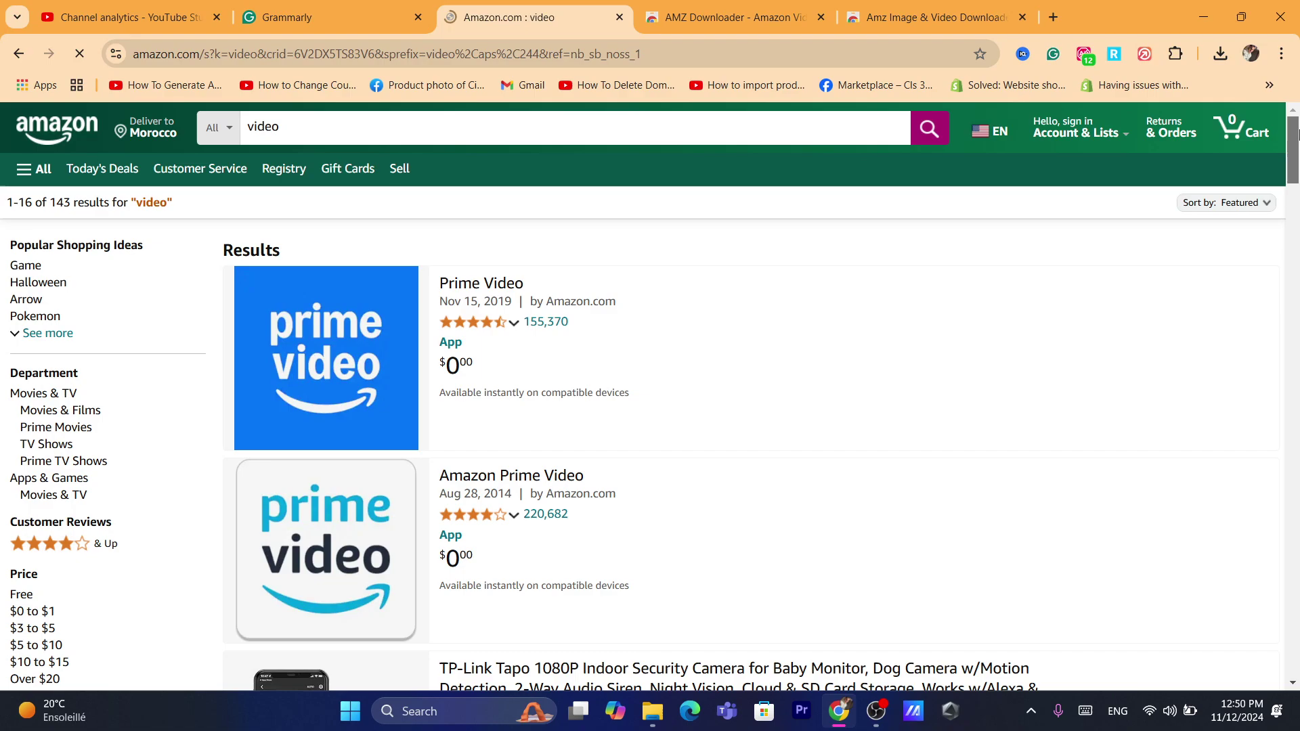
scroll(1297, 198, "down", 8)
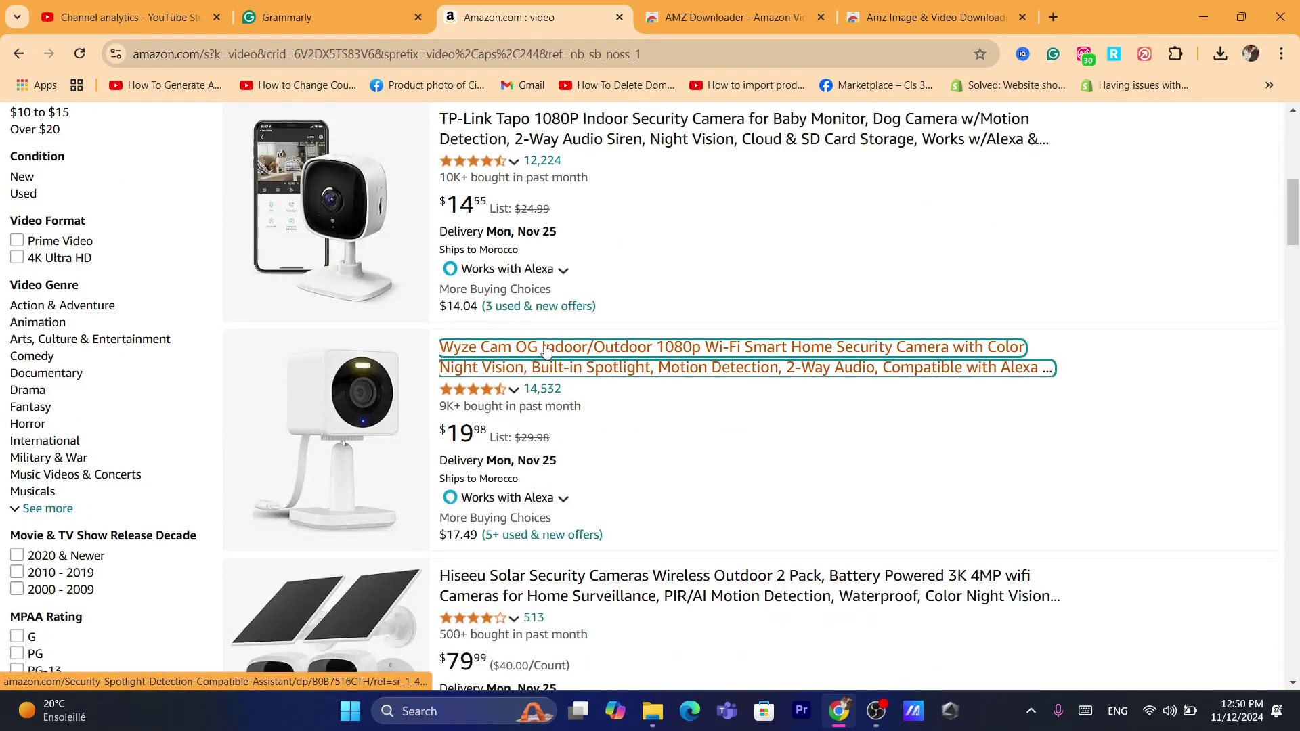
left_click(540, 347)
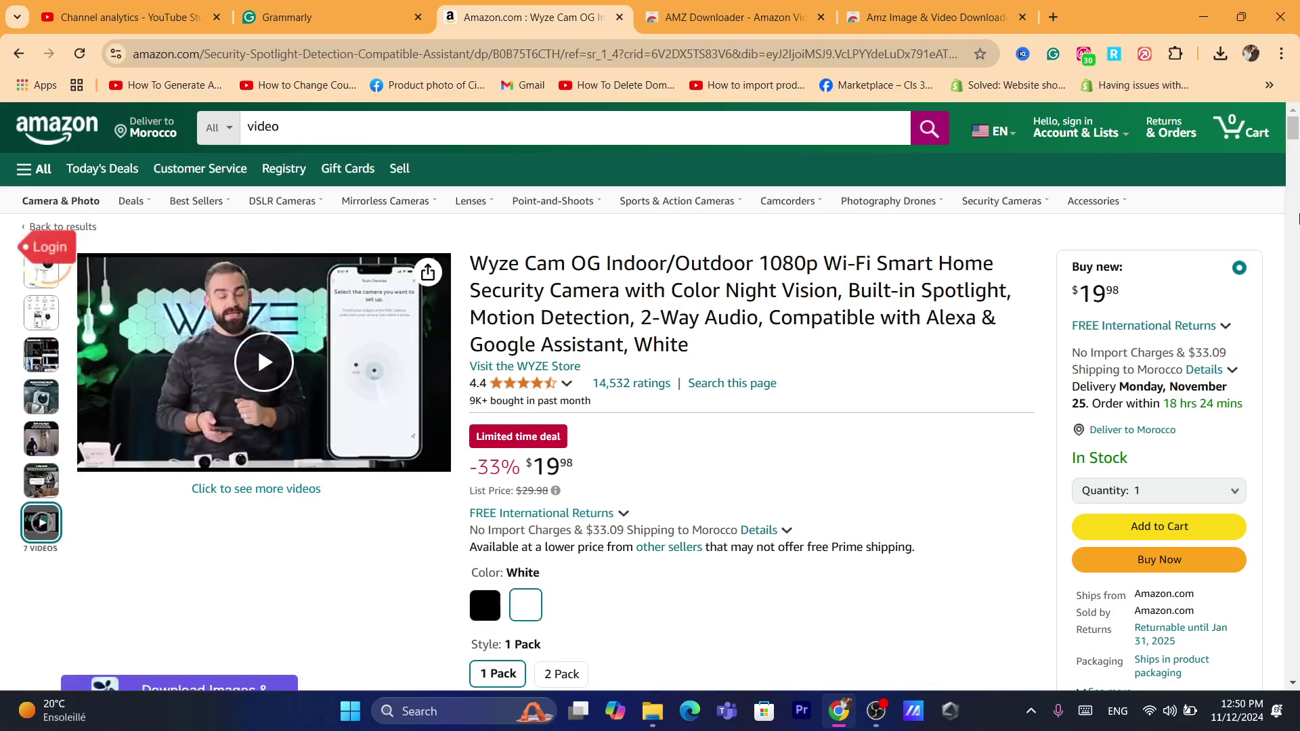
scroll(1137, 177, "down", 4)
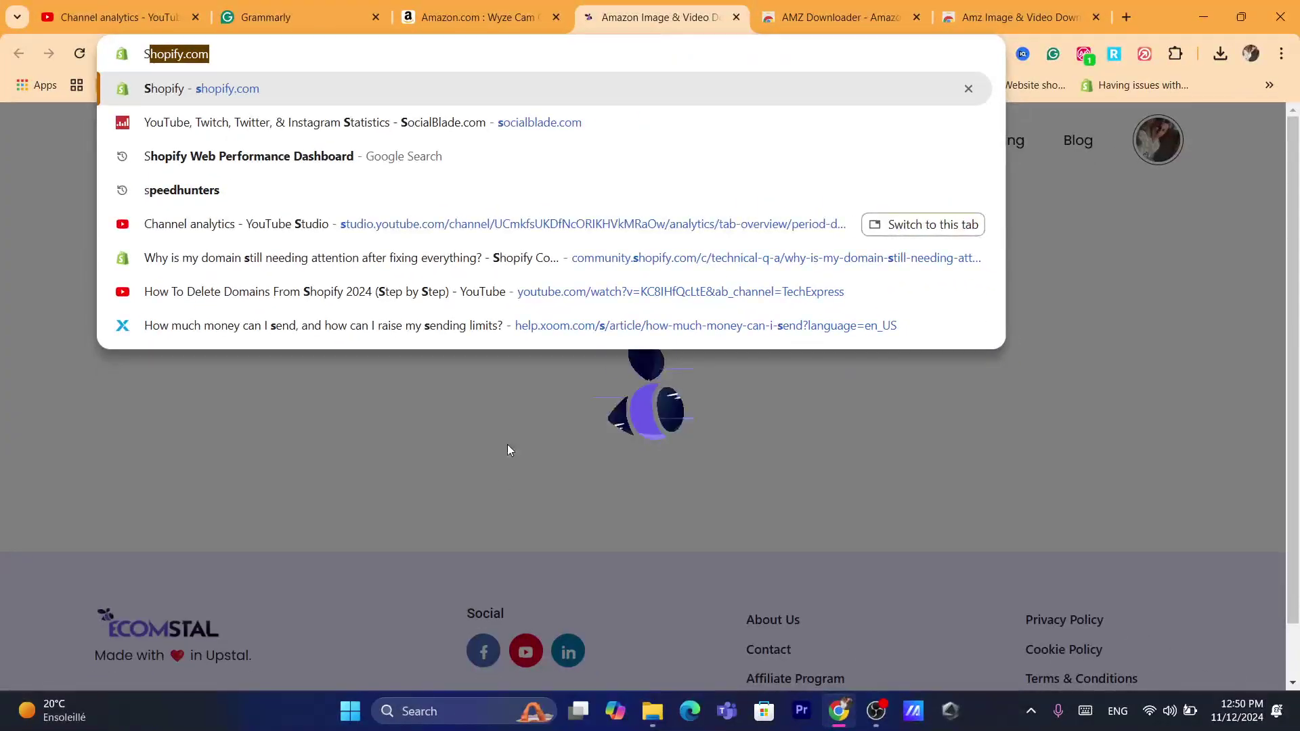
Close the Select your plan popup and scroll to the Wyze Cam OG's 10 videos grid.
left_click(490, 504)
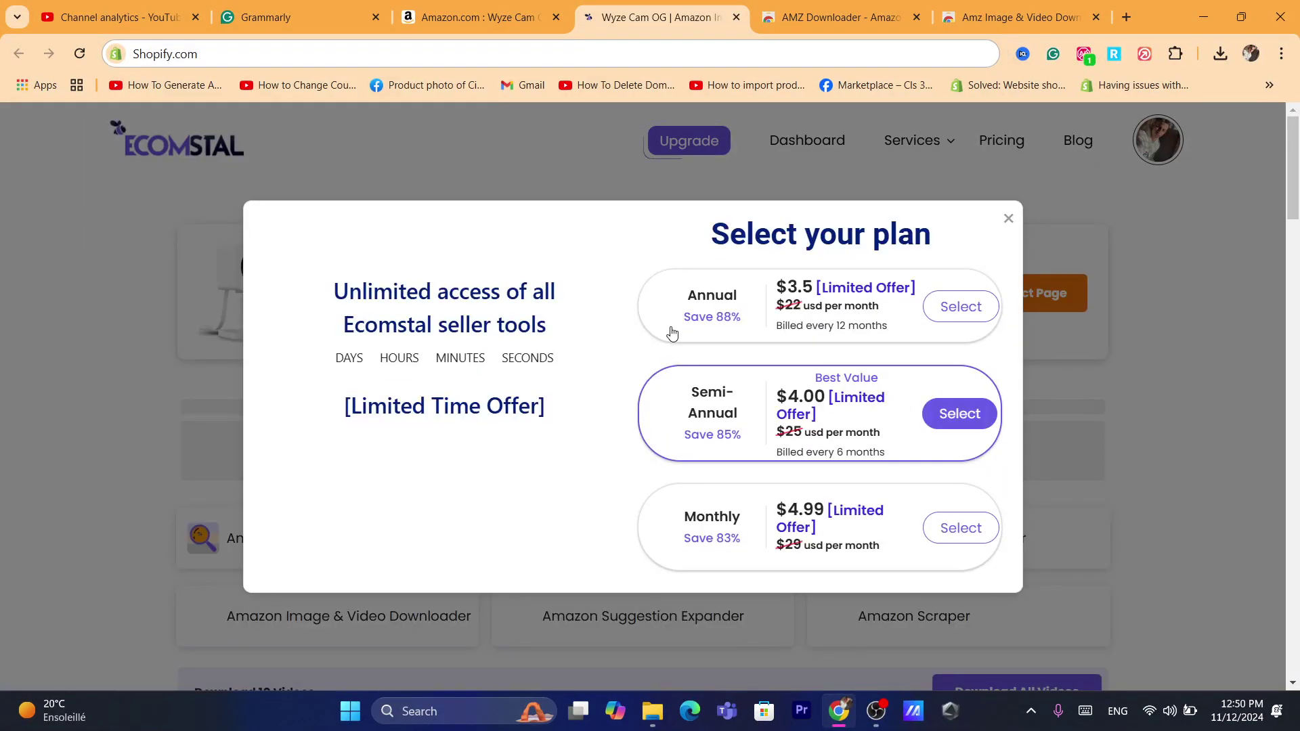
left_click(1008, 220)
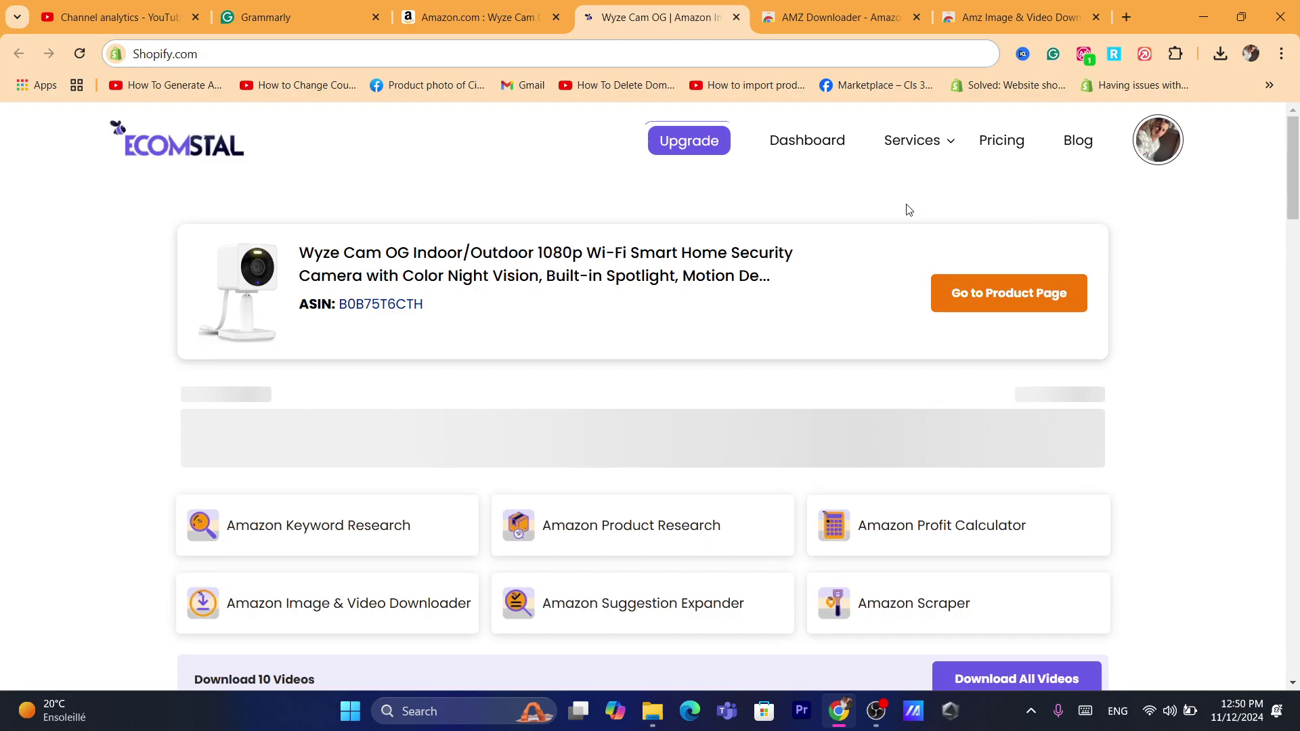
scroll(834, 198, "down", 4)
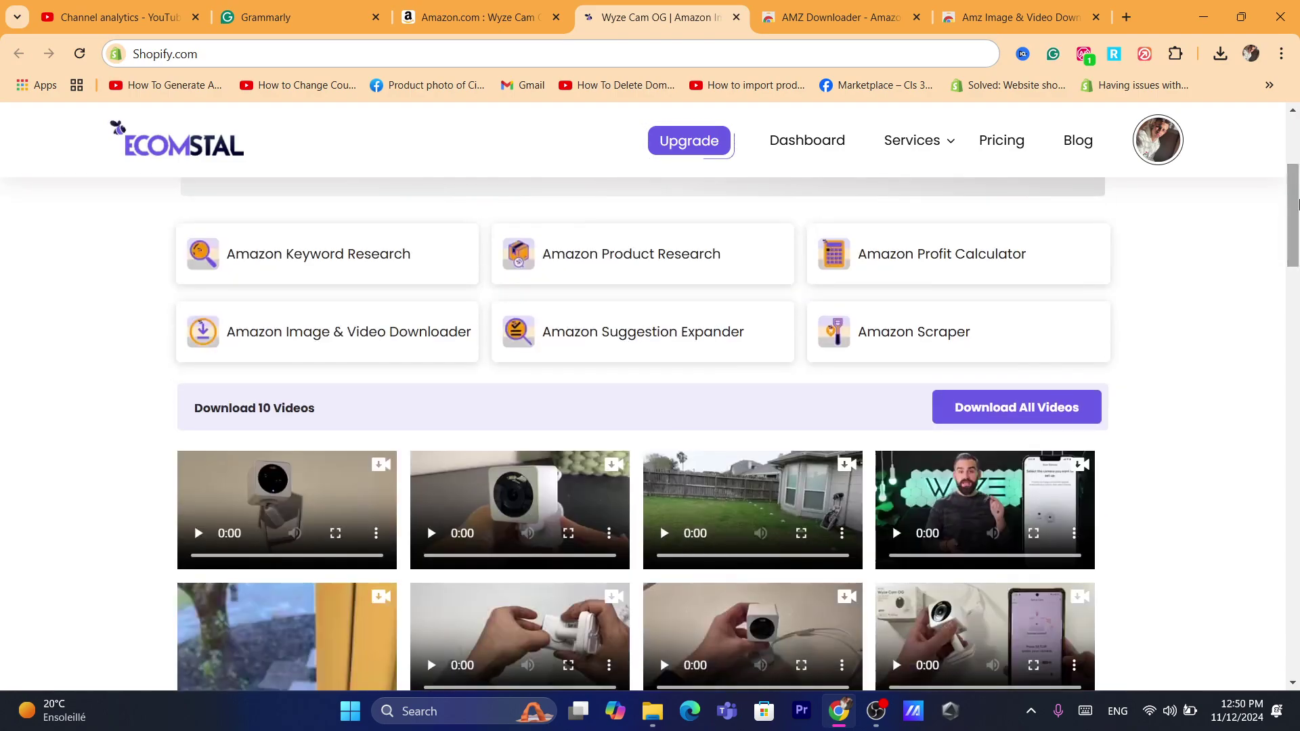
left_click(690, 56)
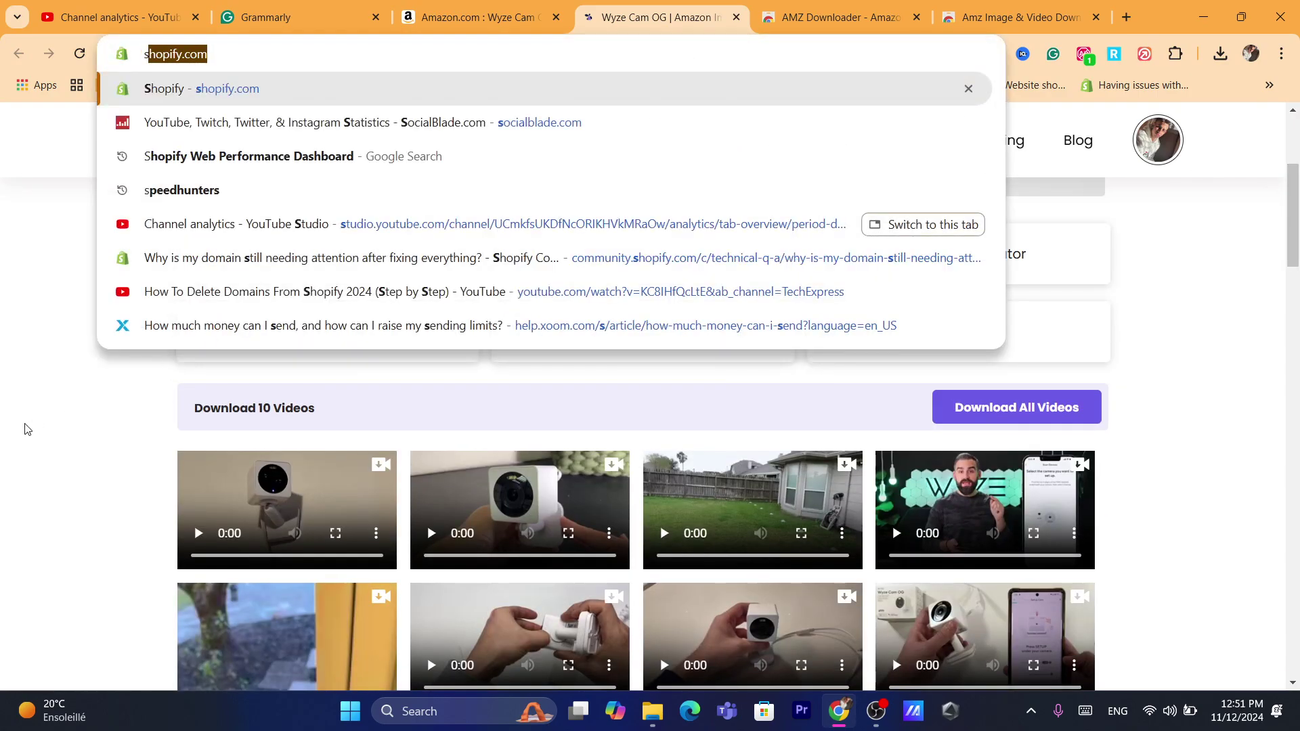
key("Escape")
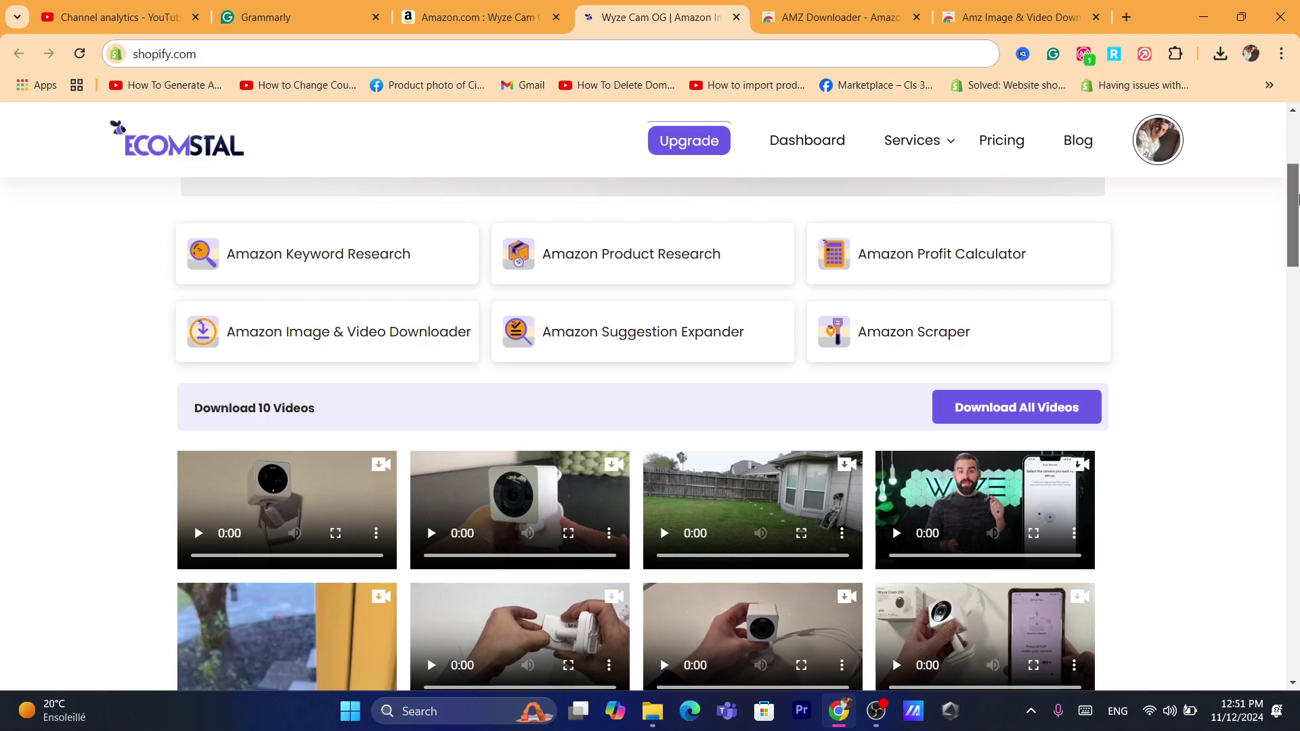
scroll(1059, 268, "down", 2)
scroll(671, 339, "down", 2)
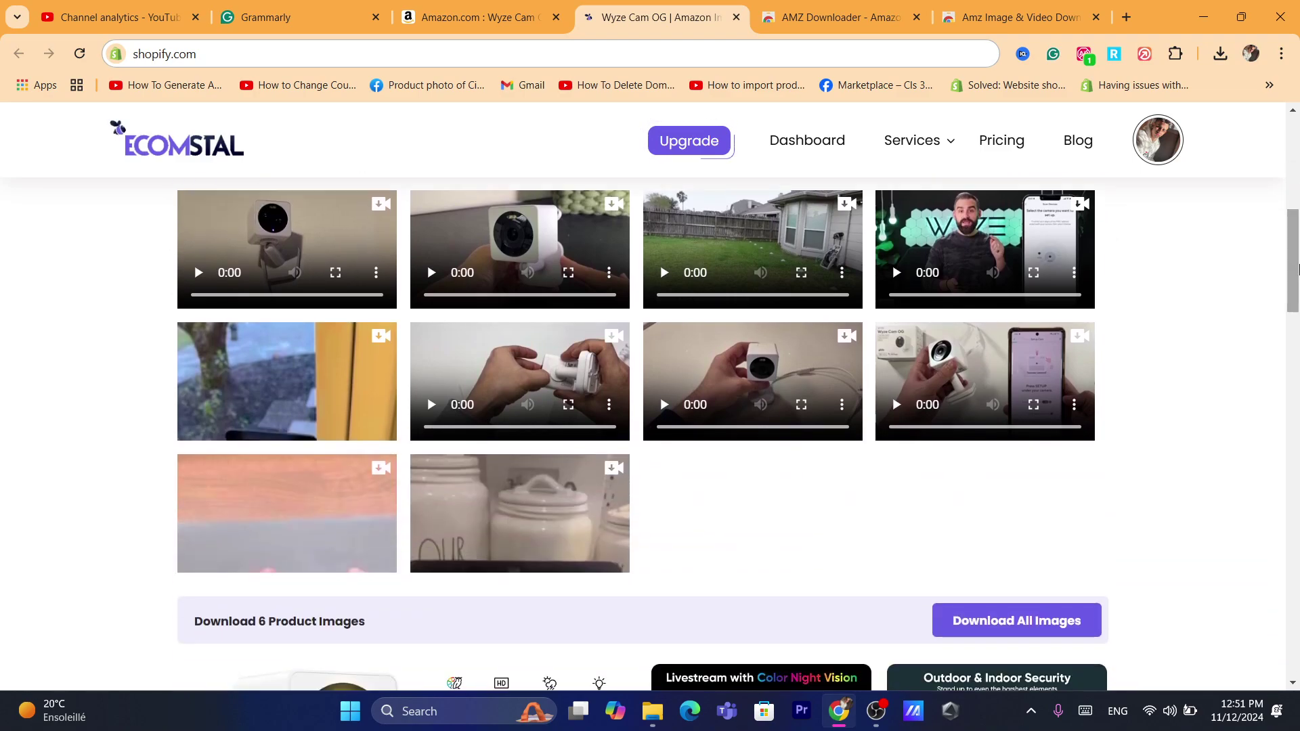
scroll(677, 305, "up", 2)
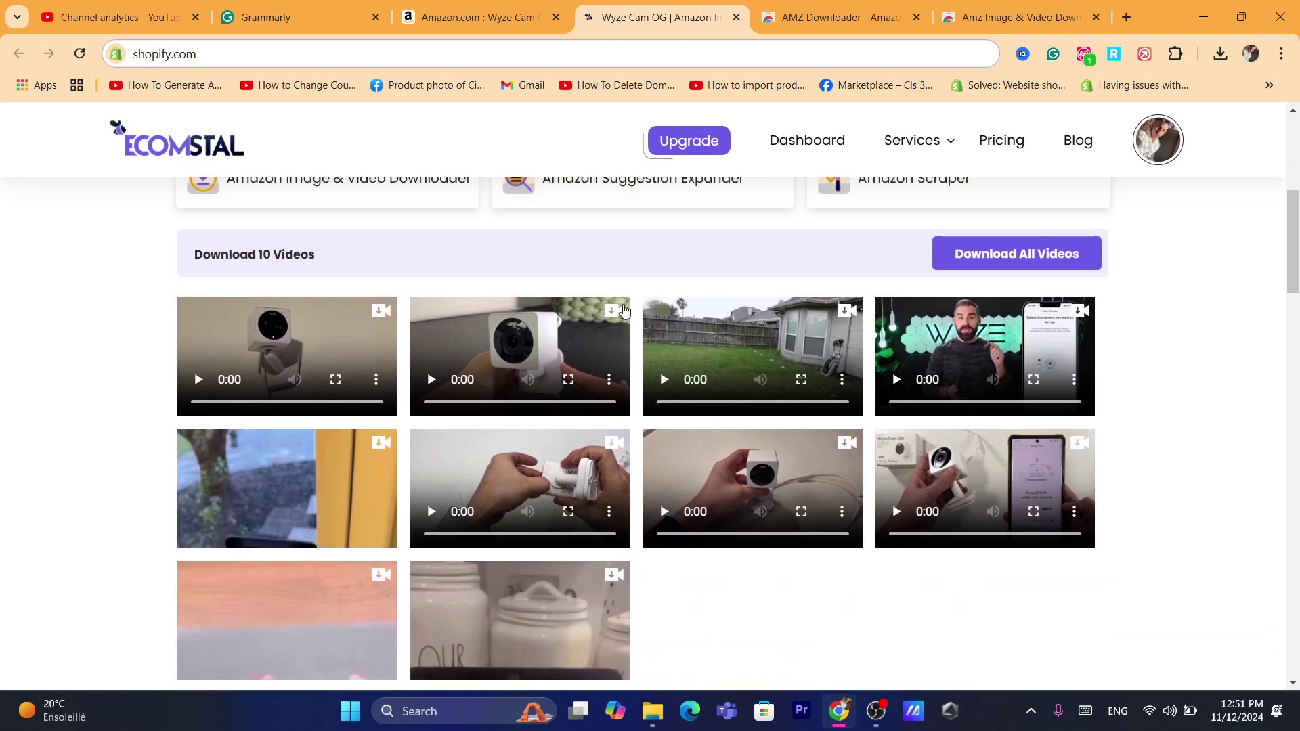
Download the first Wyze Cam OG video as a 70.2 KB MP4, then check the other videos' menus.
left_click(376, 379)
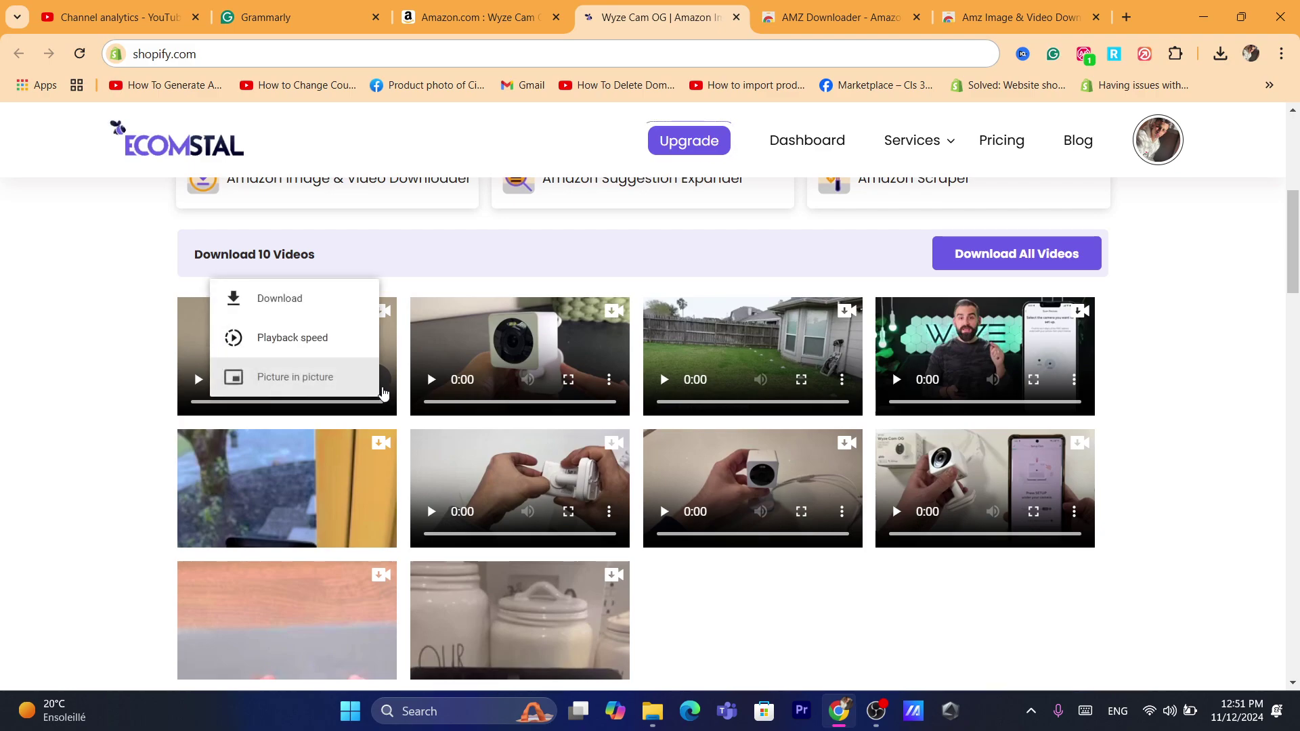
left_click(285, 300)
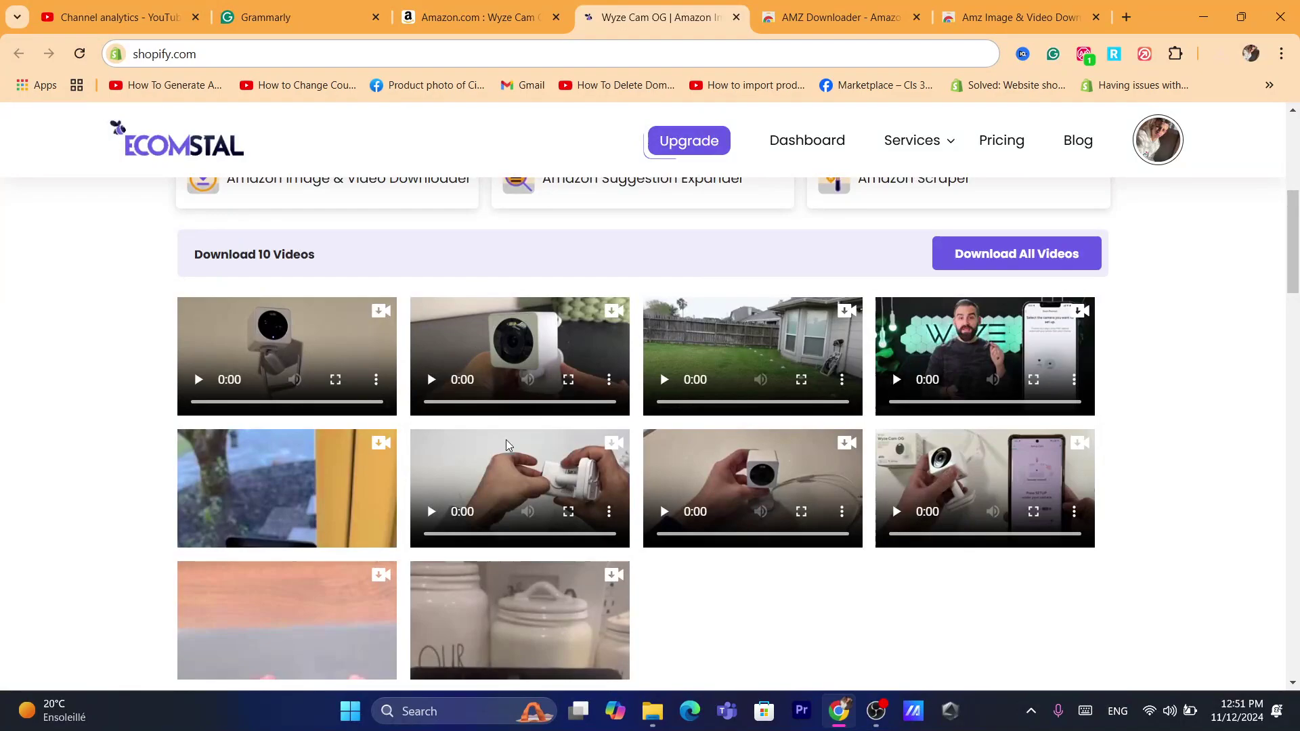
left_click(610, 513)
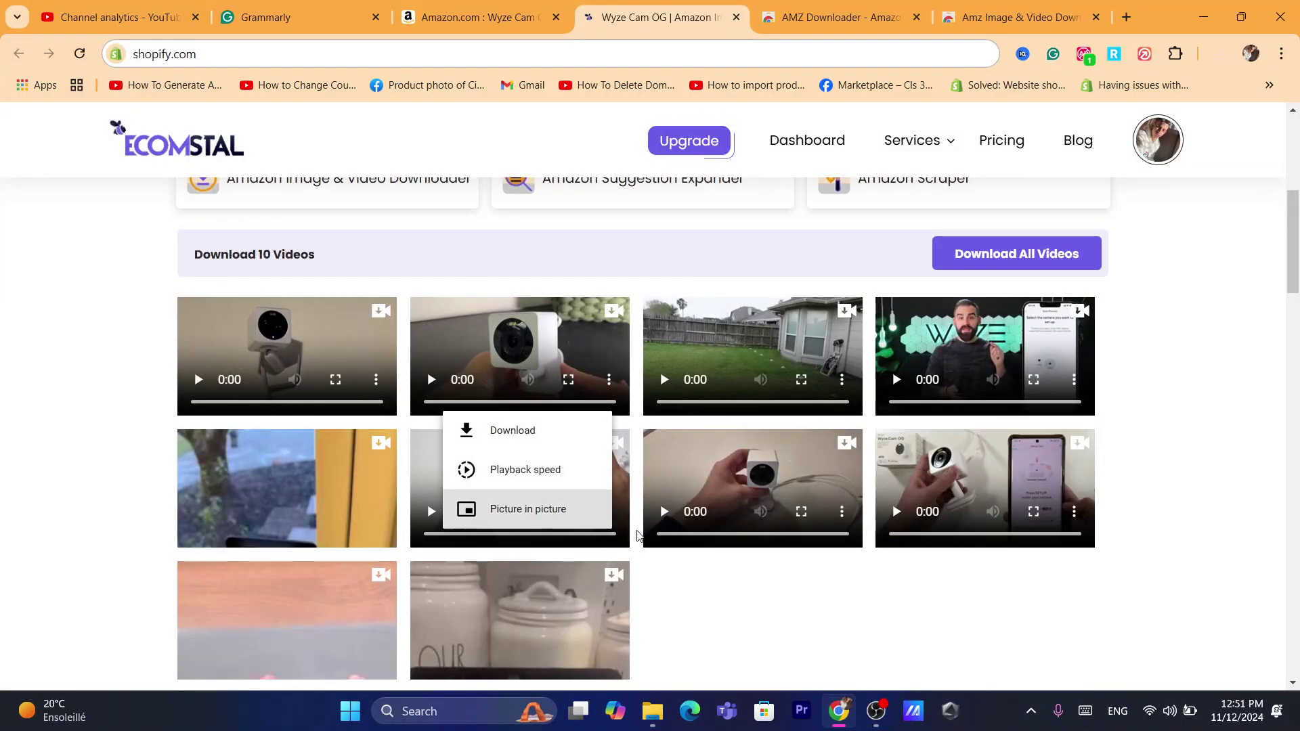
left_click(842, 518)
left_click(842, 518)
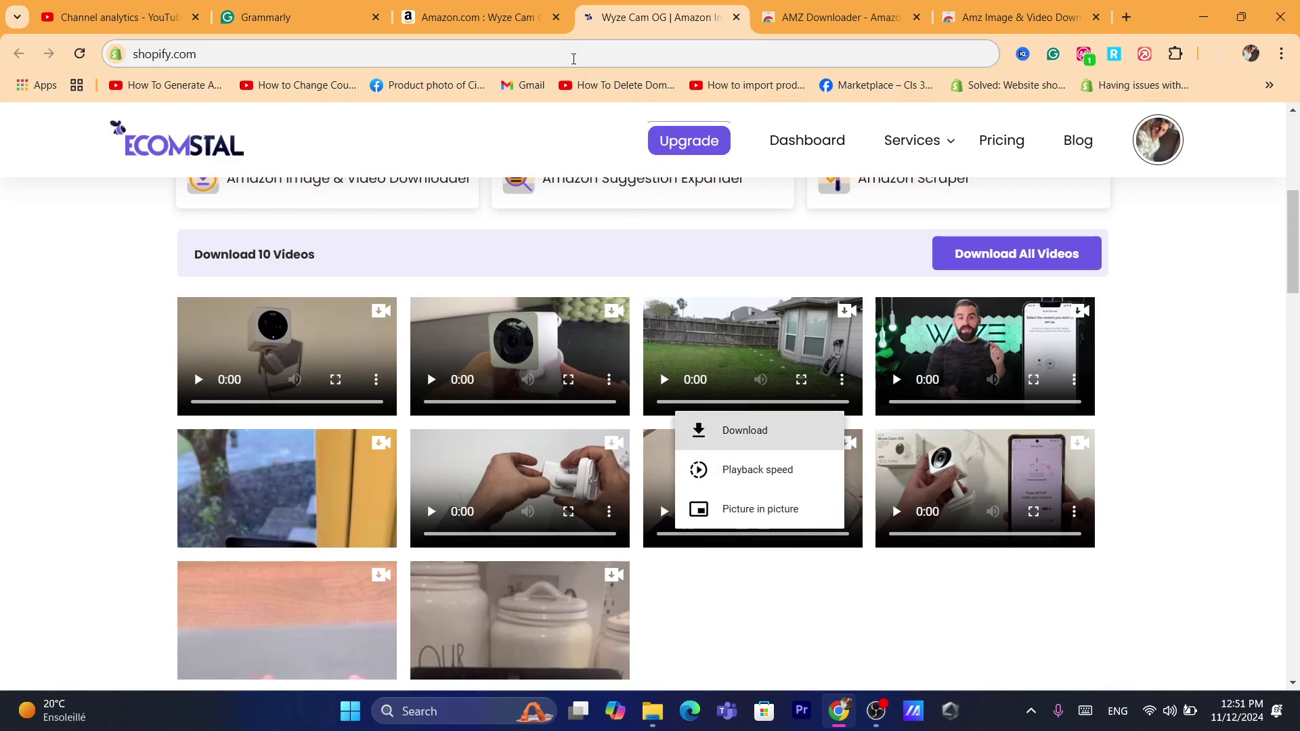
left_click(572, 54)
left_click(113, 470)
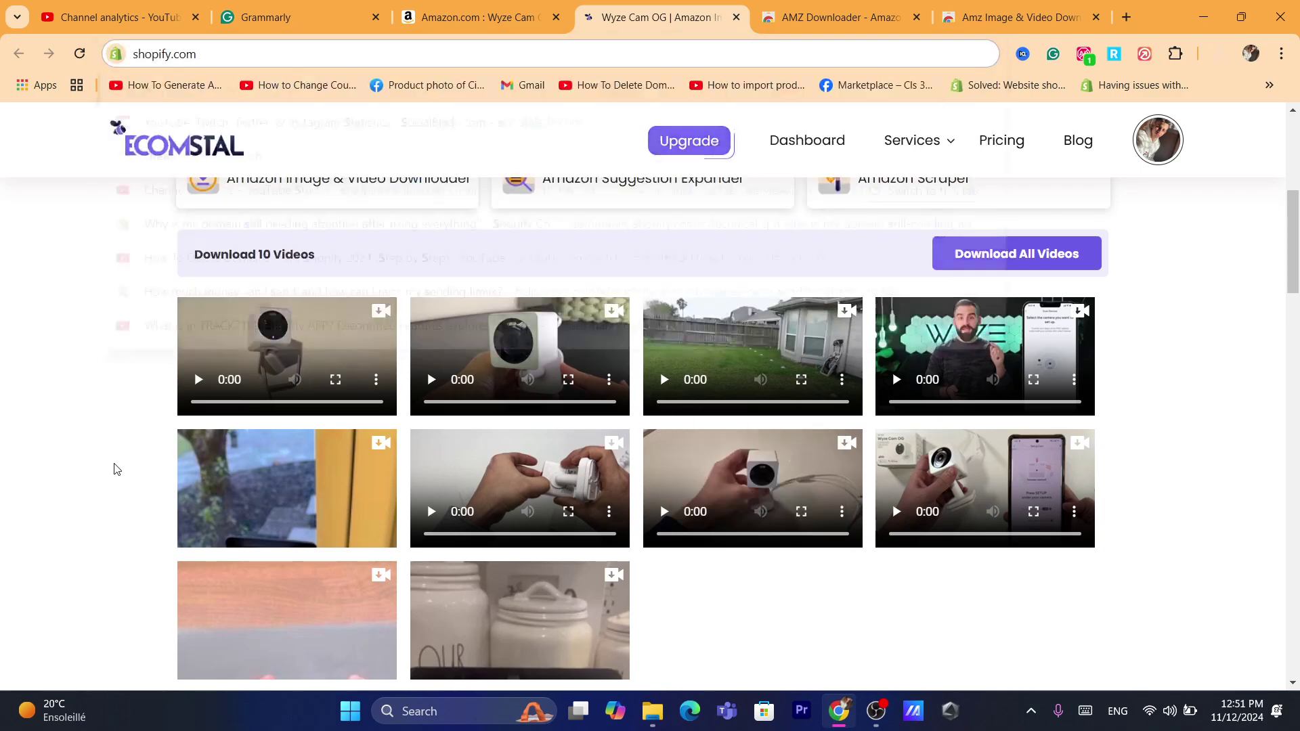